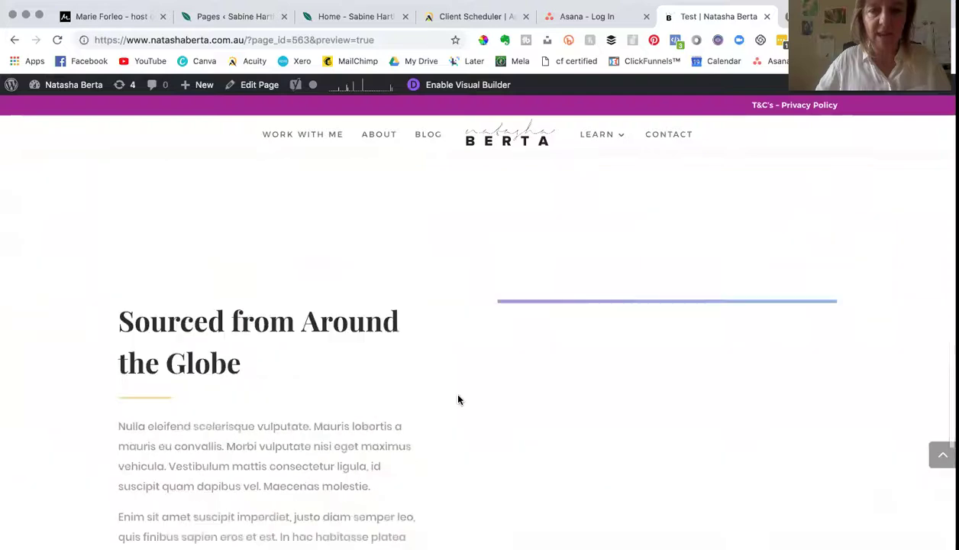
# Enable the Visual Builder for the Test page.
pyautogui.scroll(2, 458, 399)
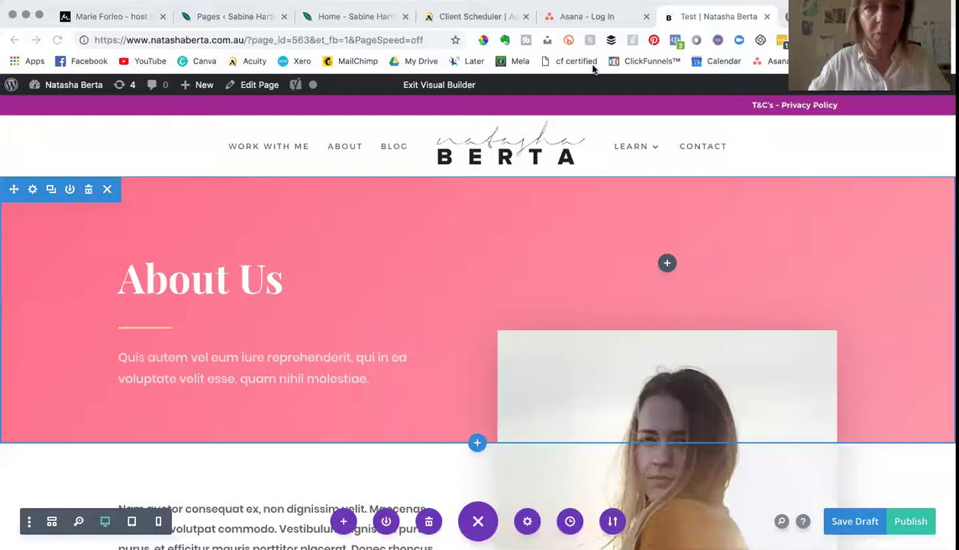
pyautogui.click(440, 89)
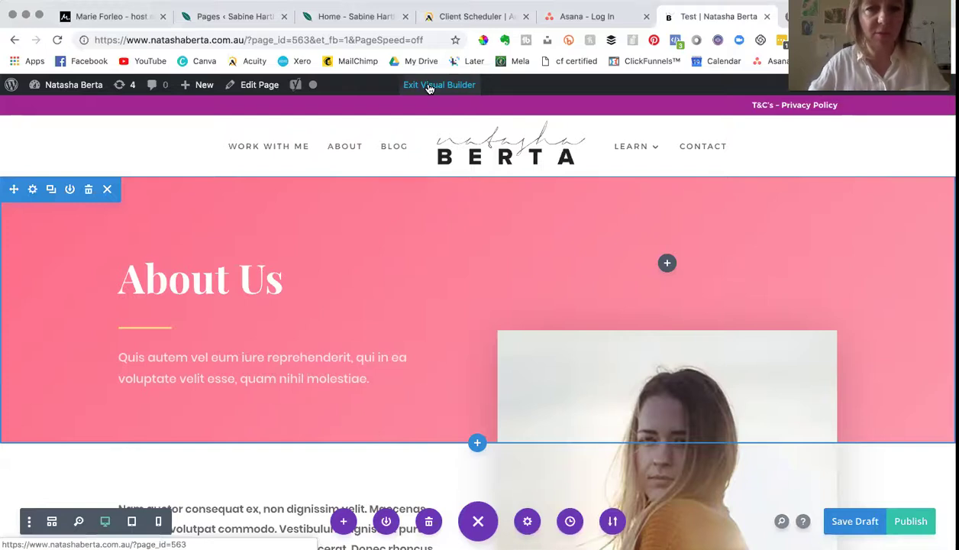
# Examine the About Us header, the text blocks and the portrait image in the page layout.
pyautogui.scroll(-3, 432, 364)
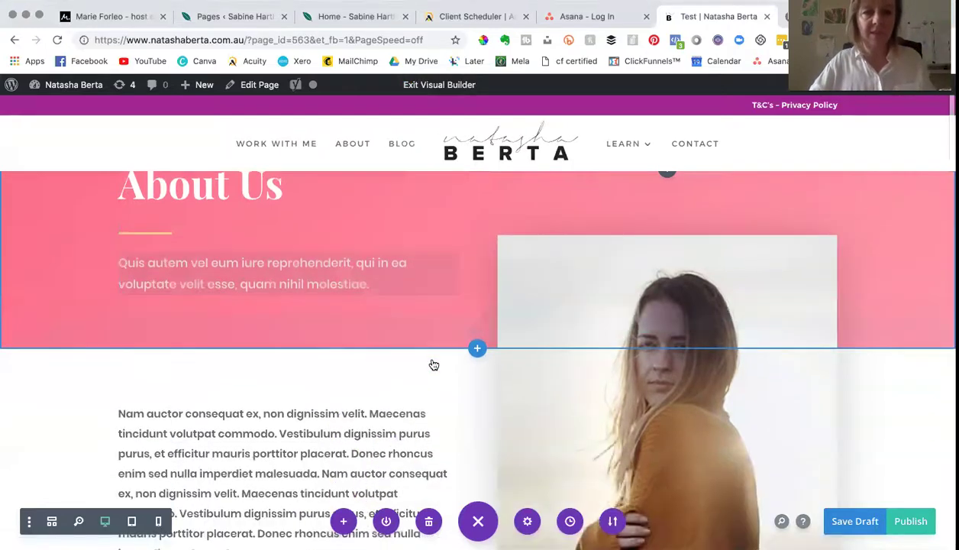
pyautogui.scroll(-3, 433, 364)
pyautogui.scroll(5, 432, 364)
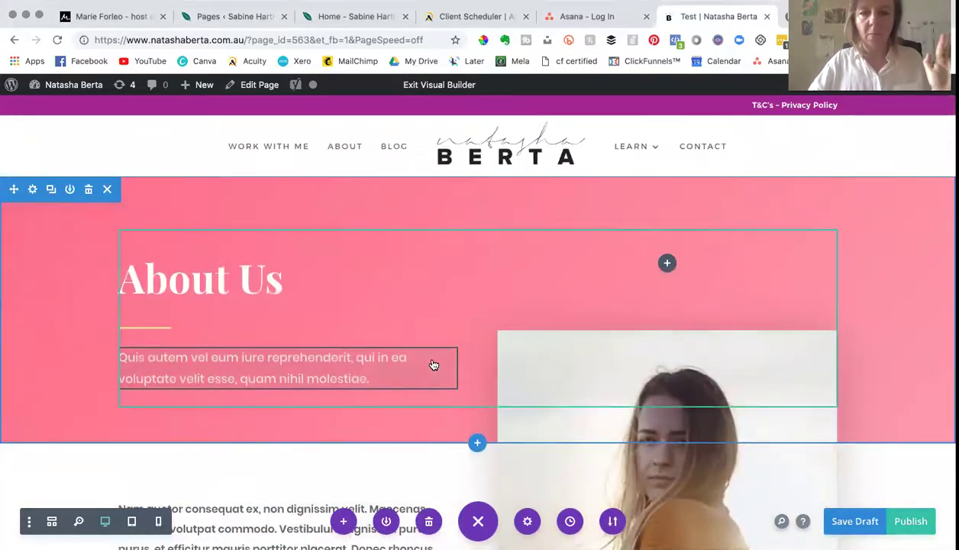
pyautogui.scroll(-5, 443, 381)
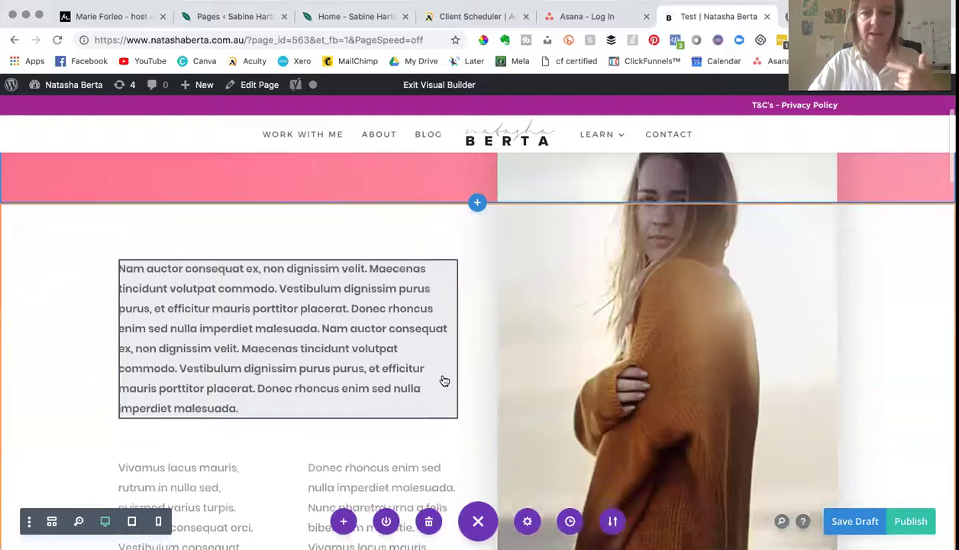
pyautogui.scroll(2, 443, 381)
pyautogui.scroll(2, 332, 210)
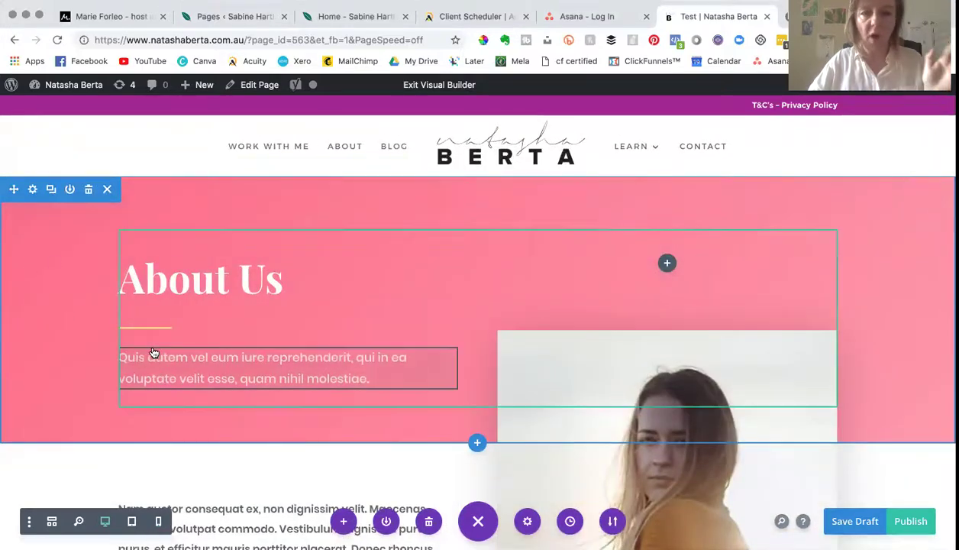
pyautogui.scroll(-4, 434, 360)
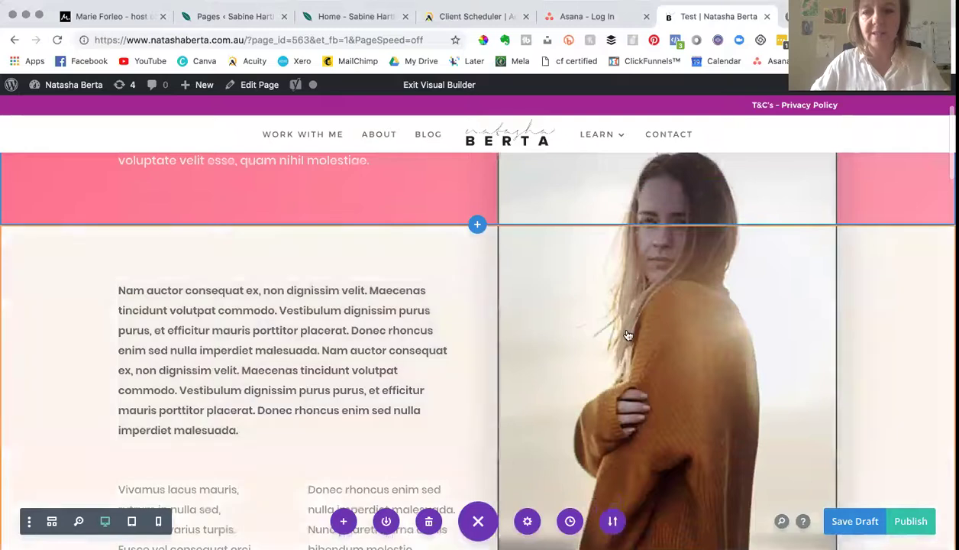
# Replace the portrait beside the About Us header with RE-line-flowers.jpg from the media library, save it and check the layout.
pyautogui.scroll(2, 626, 336)
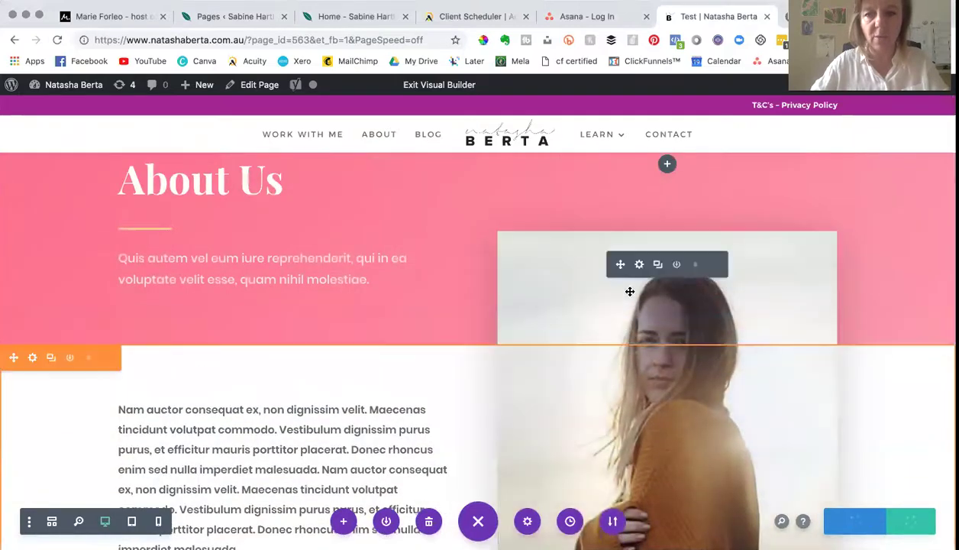
pyautogui.click(639, 265)
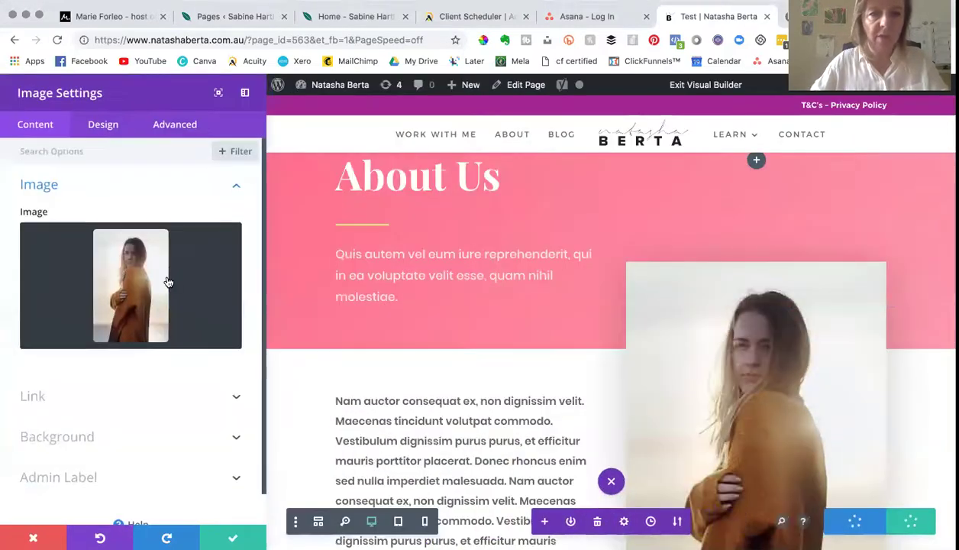
pyautogui.click(200, 243)
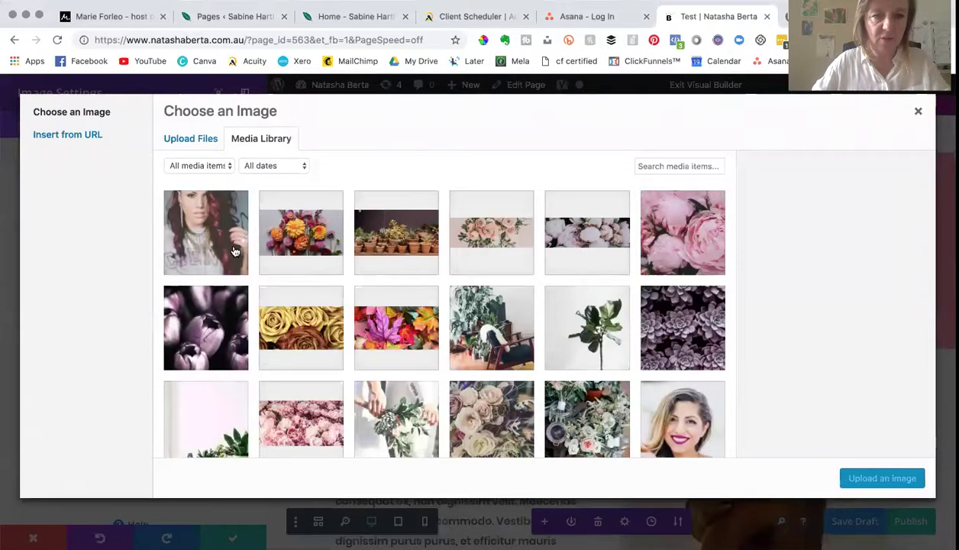
pyautogui.click(309, 249)
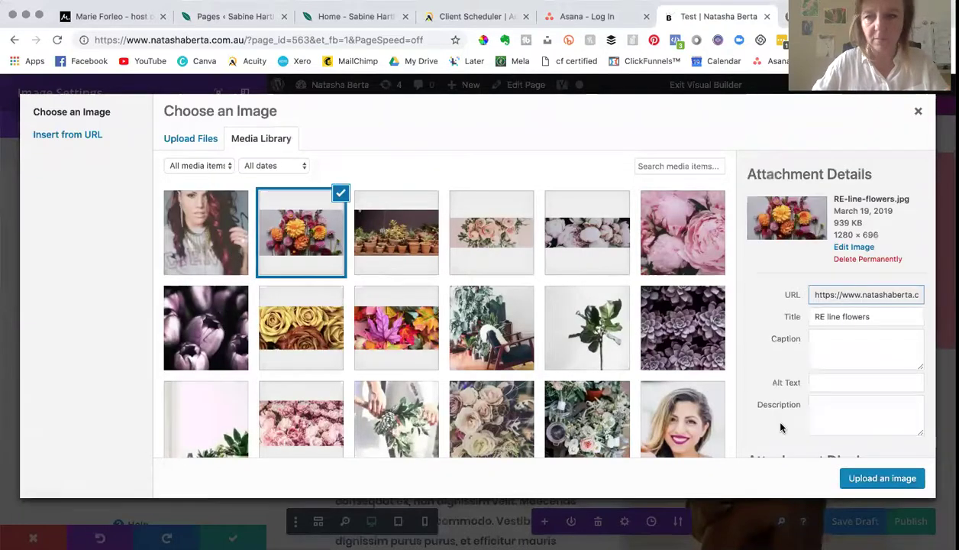
pyautogui.click(855, 474)
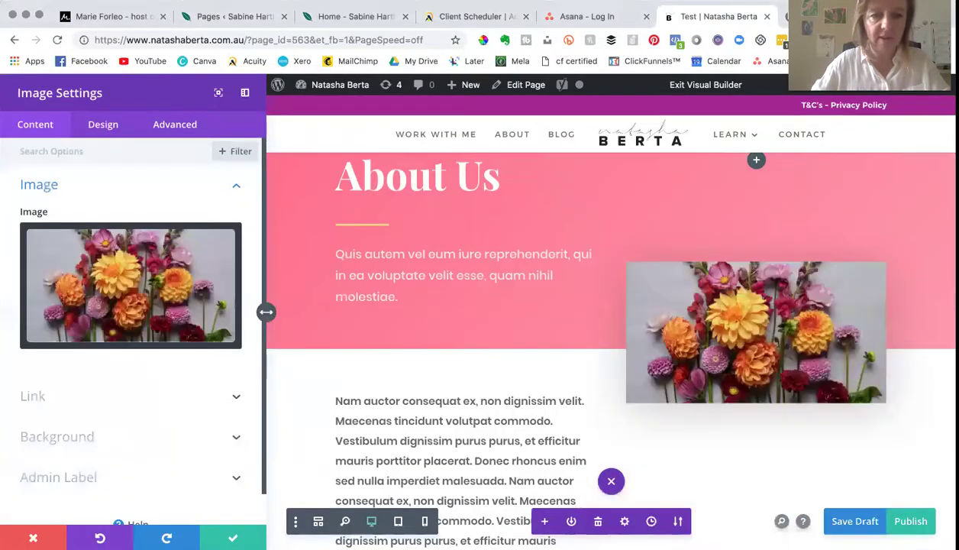
pyautogui.click(233, 537)
pyautogui.scroll(-4, 314, 456)
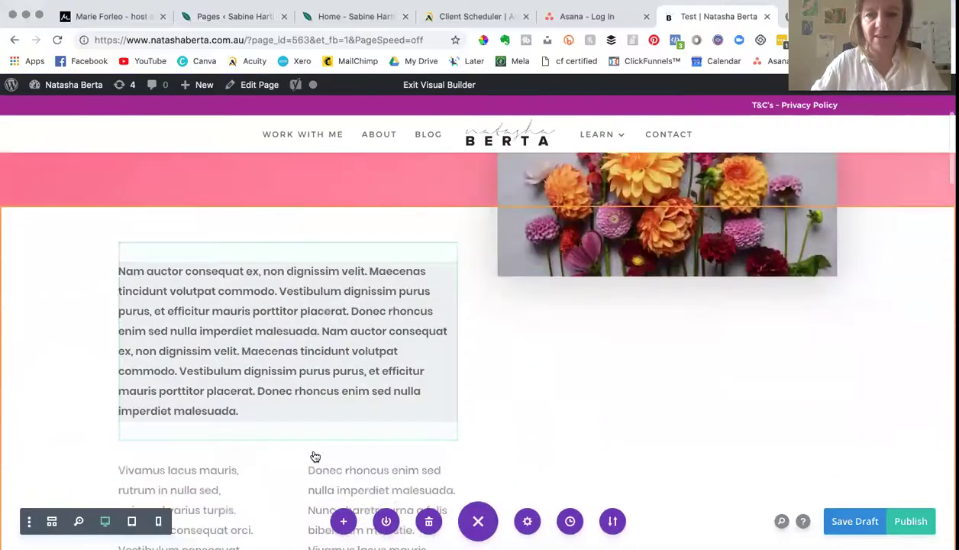
pyautogui.scroll(-5, 314, 456)
pyautogui.scroll(10, 313, 455)
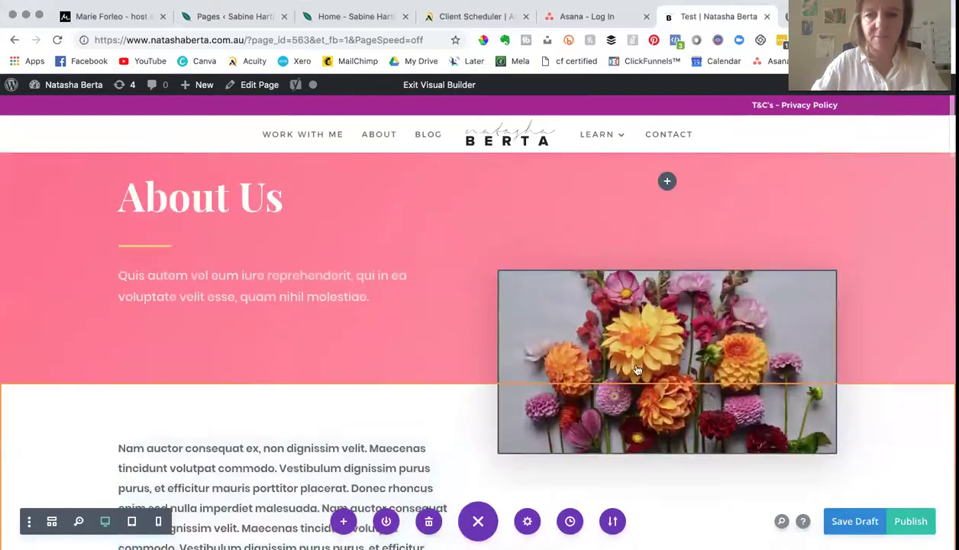
# Replace the flower image beside the About Us header with fasion-13.jpg from the media library, save it and check the layout.
pyautogui.click(639, 282)
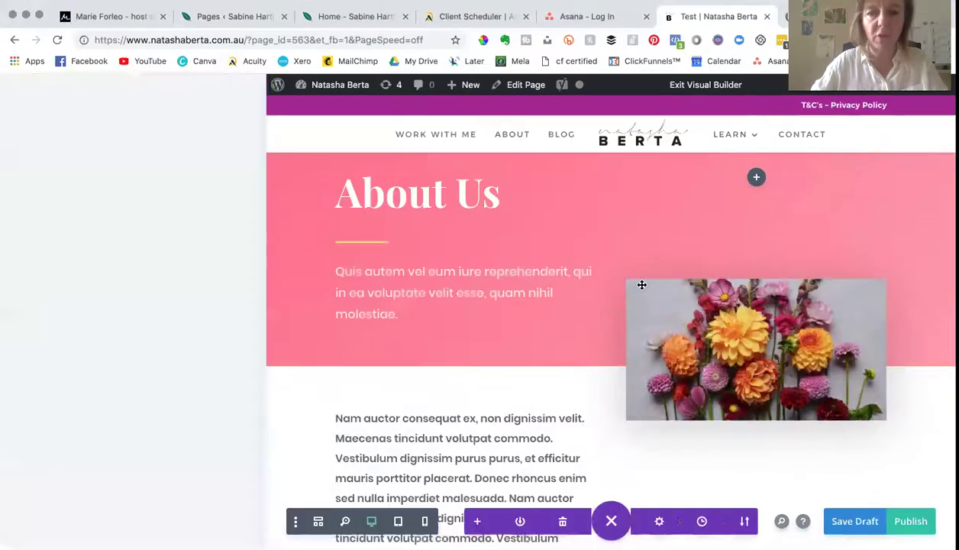
pyautogui.click(208, 283)
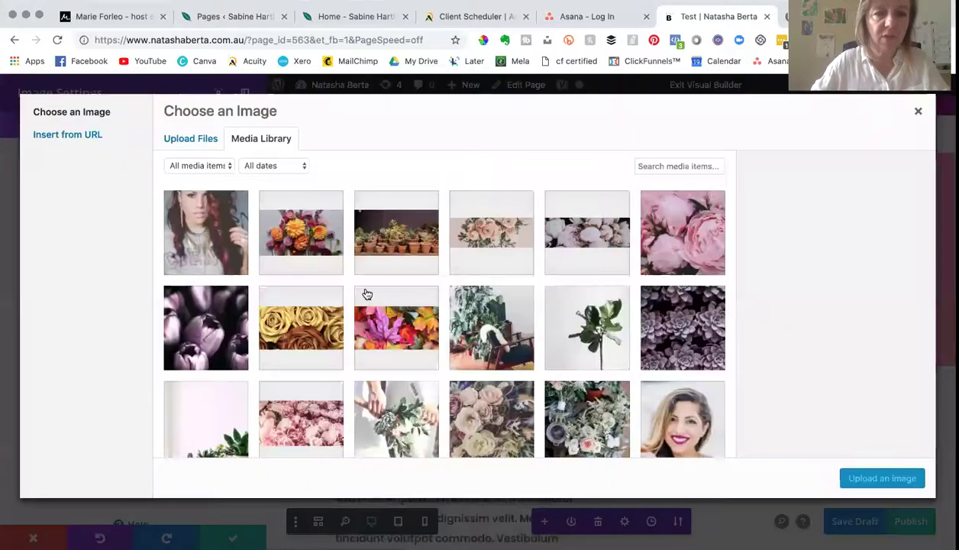
pyautogui.scroll(-10, 561, 377)
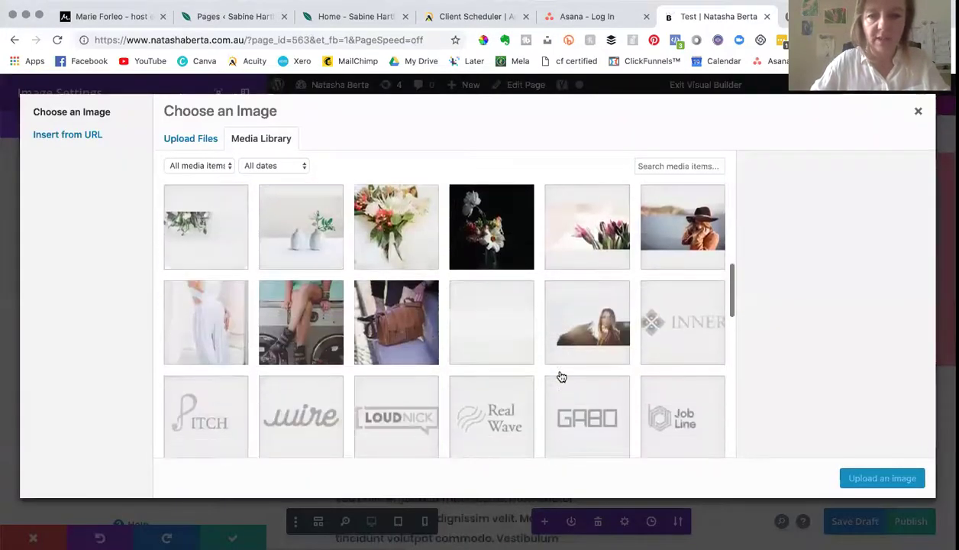
pyautogui.scroll(-5, 560, 377)
pyautogui.click(212, 305)
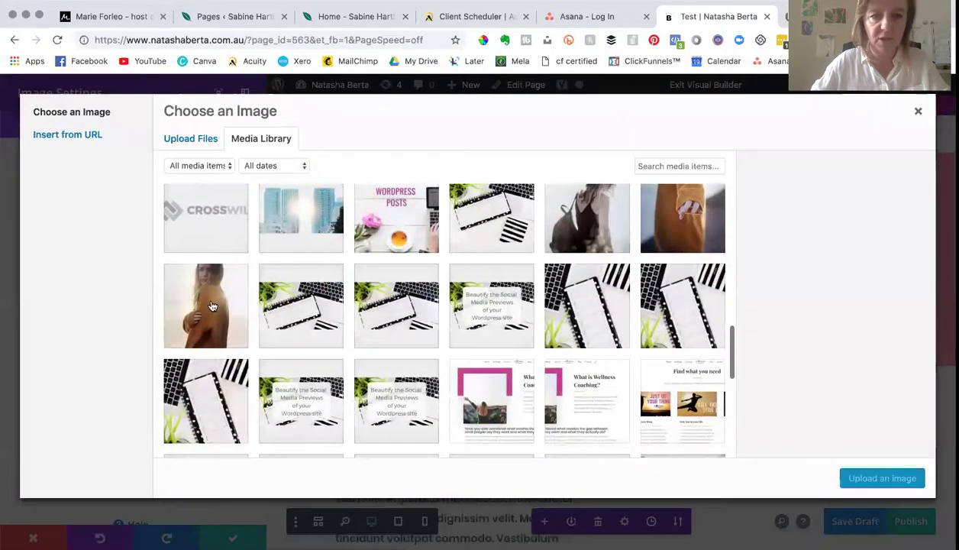
pyautogui.scroll(-15, 407, 409)
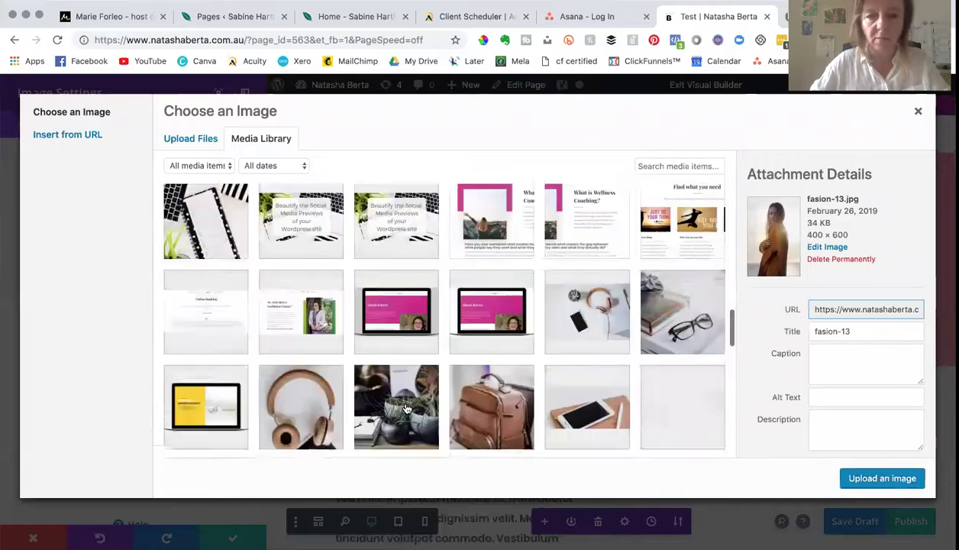
pyautogui.scroll(10, 407, 409)
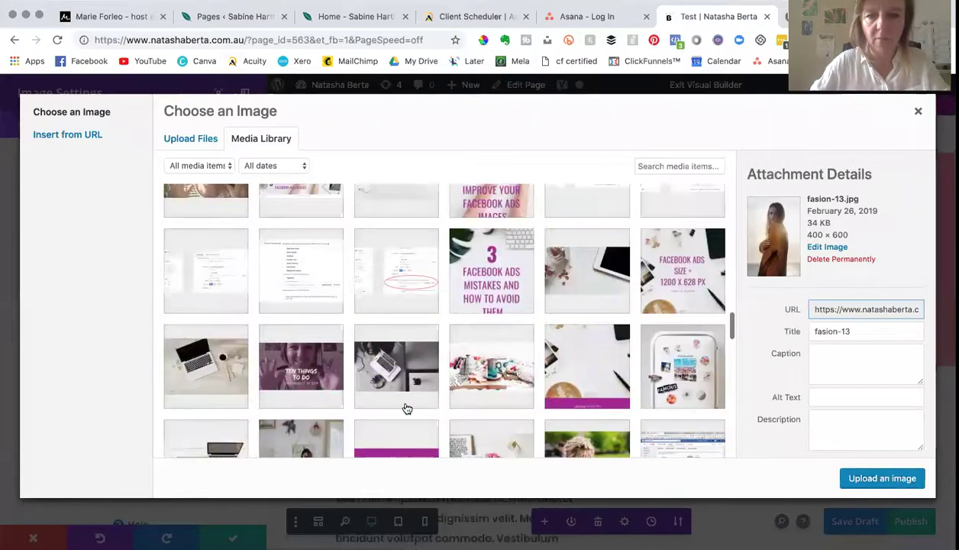
pyautogui.click(866, 474)
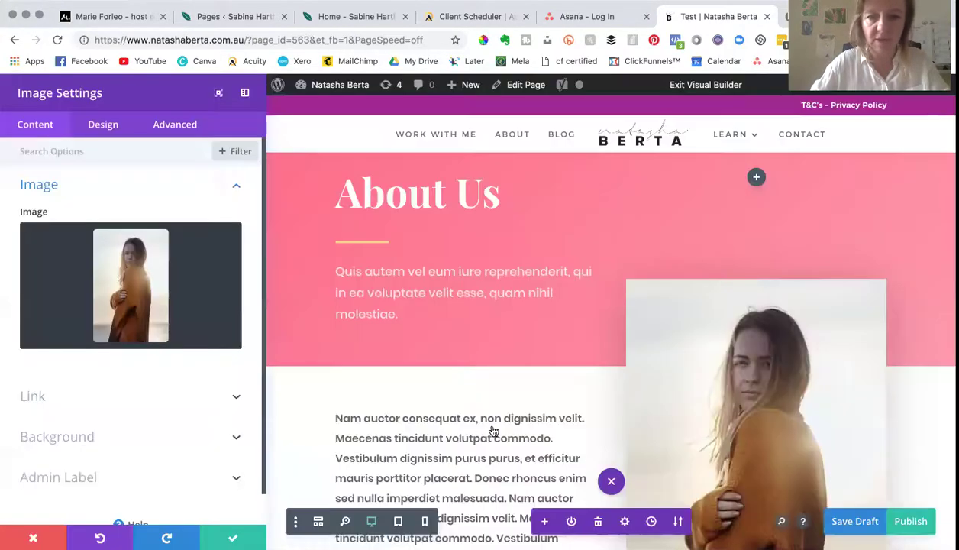
pyautogui.click(233, 537)
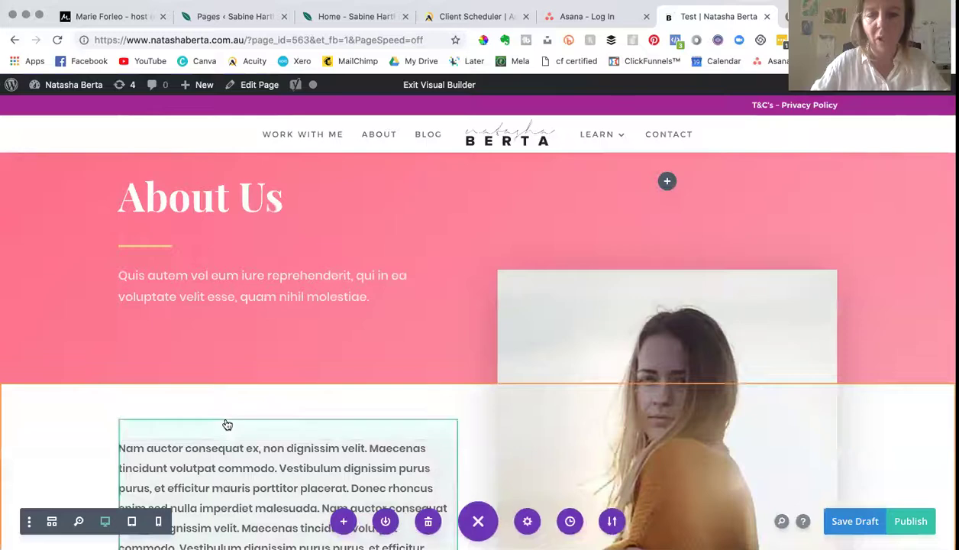
pyautogui.scroll(-5, 225, 422)
pyautogui.scroll(5, 226, 424)
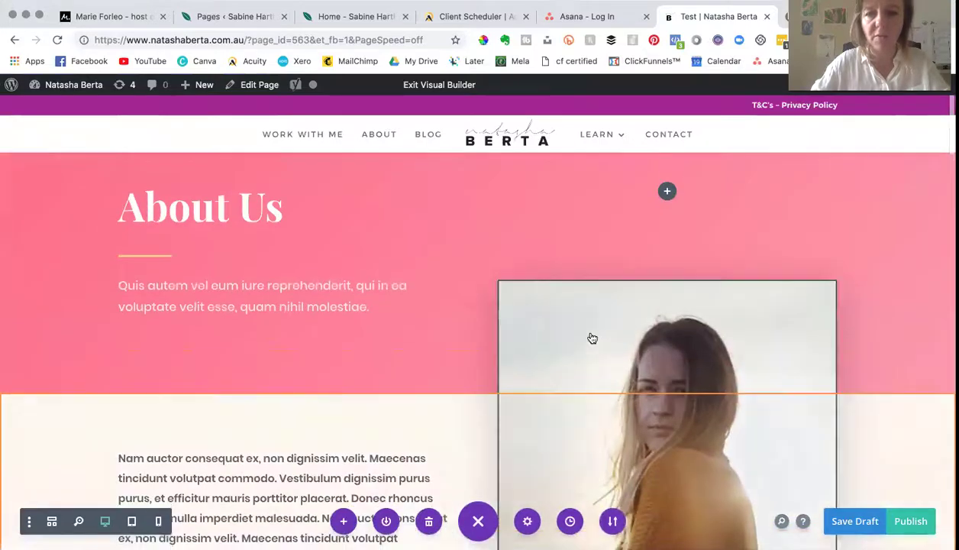
# Look up the pixel dimensions of the About Us portrait fasion-13.jpg in its media library attachment details.
pyautogui.click(640, 293)
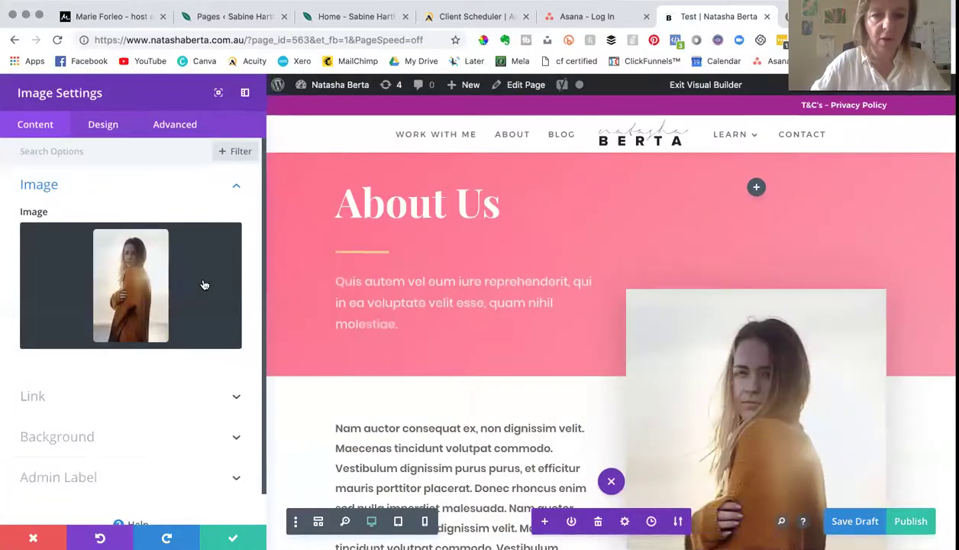
pyautogui.moveTo(184, 269)
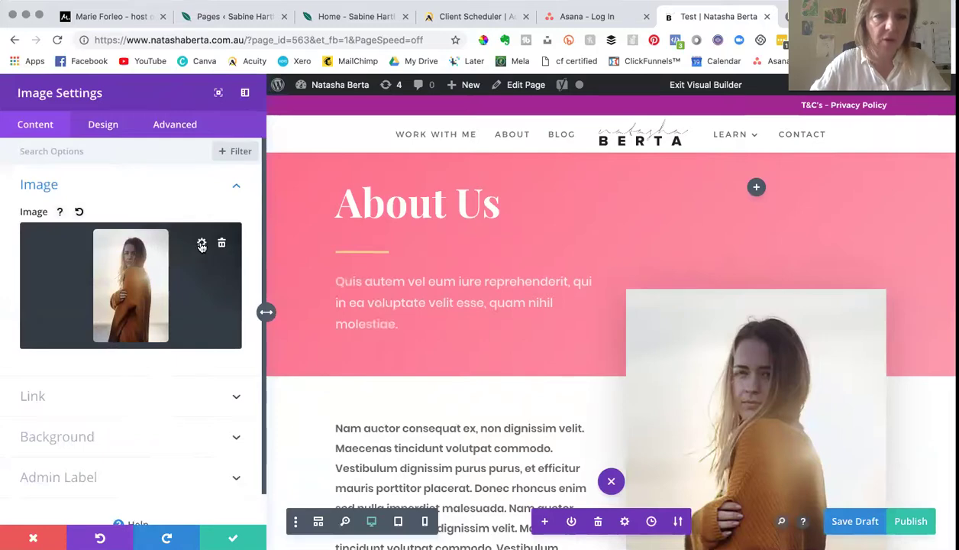
pyautogui.click(201, 243)
pyautogui.scroll(-15, 475, 369)
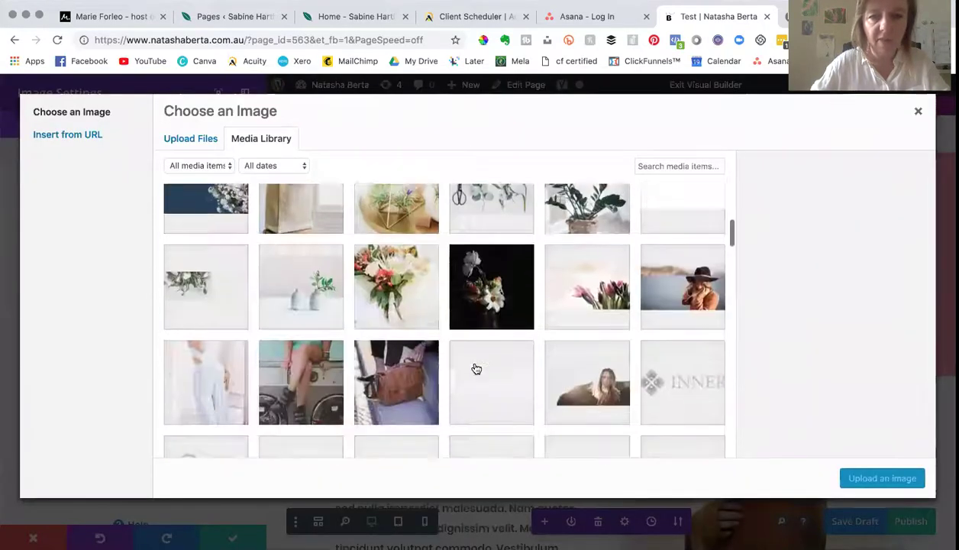
pyautogui.scroll(-2, 475, 369)
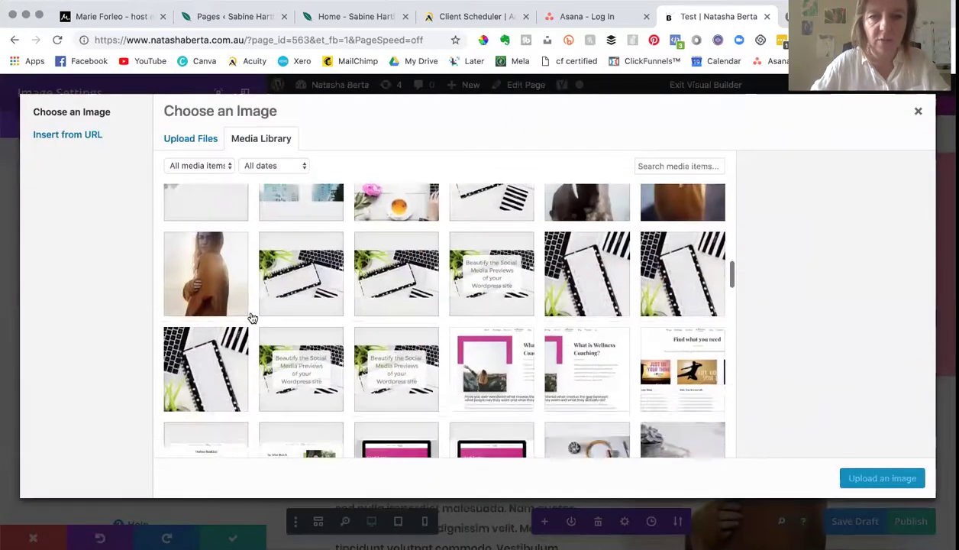
pyautogui.click(204, 274)
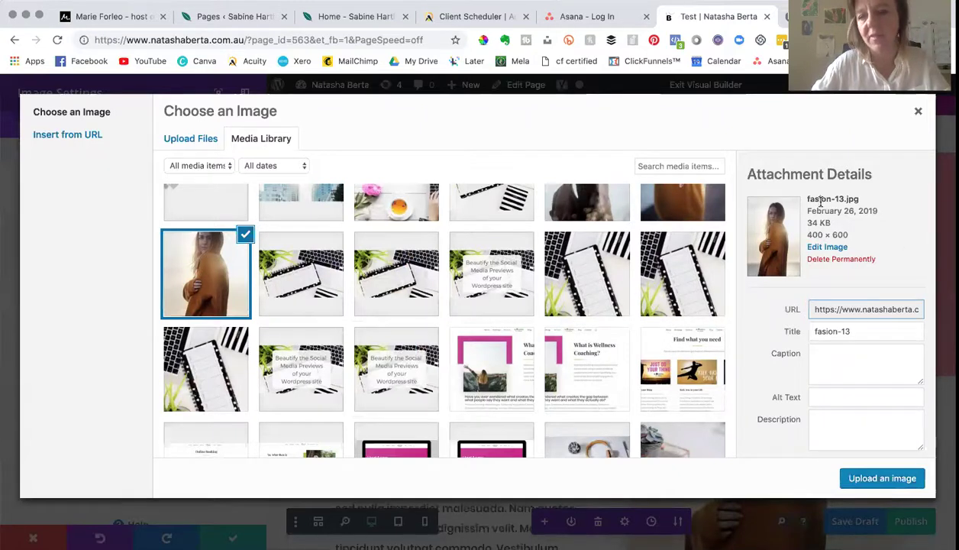
pyautogui.moveTo(811, 233); pyautogui.dragTo(825, 235)
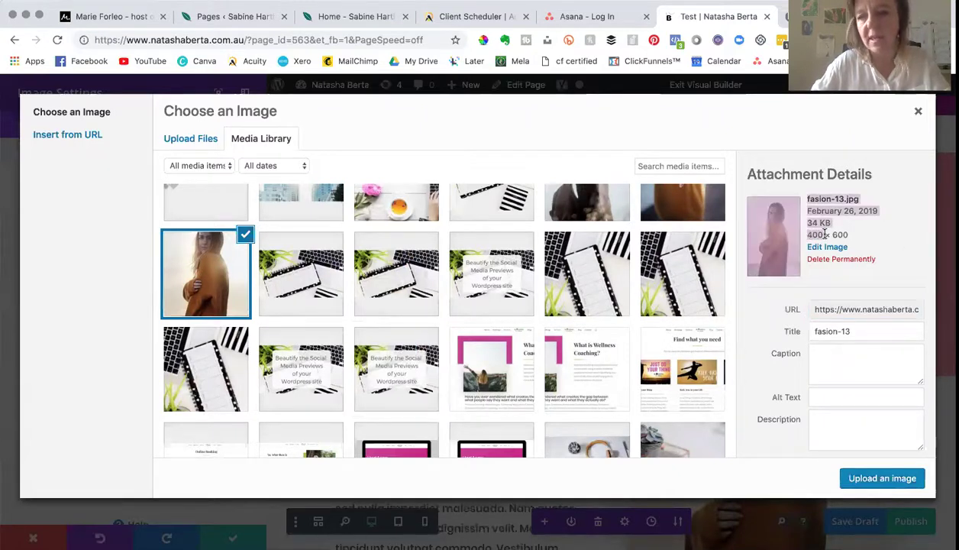
pyautogui.click(853, 238)
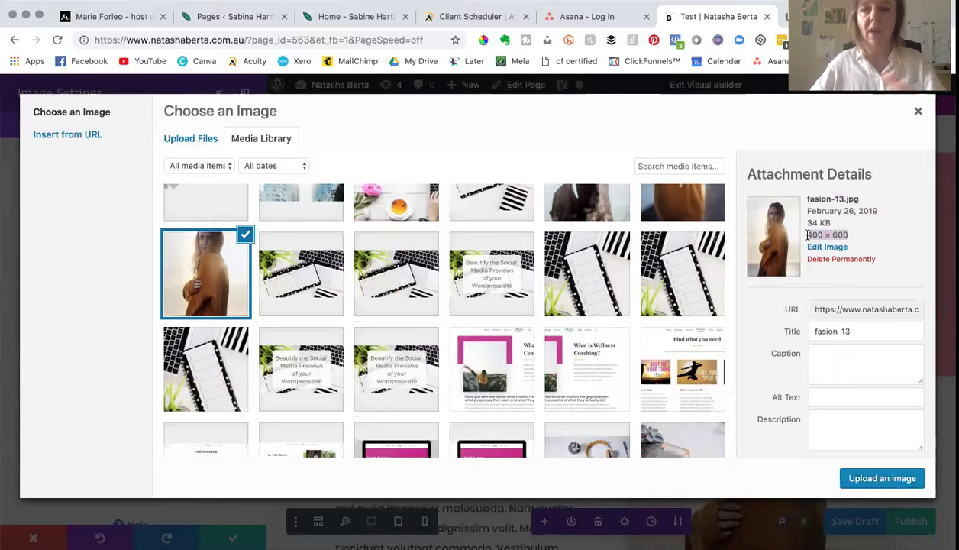
# Open Canva in a new browser tab and create a custom design 400 px wide and 600 px high.
pyautogui.keyDown('super'); pyautogui.click(205, 63); pyautogui.keyUp('super')
pyautogui.click(832, 22)
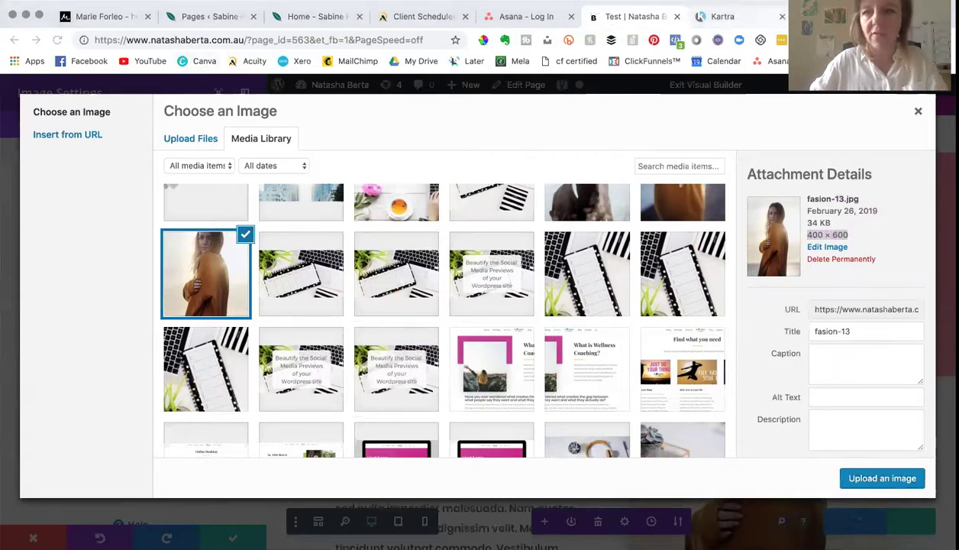
pyautogui.click(833, 17)
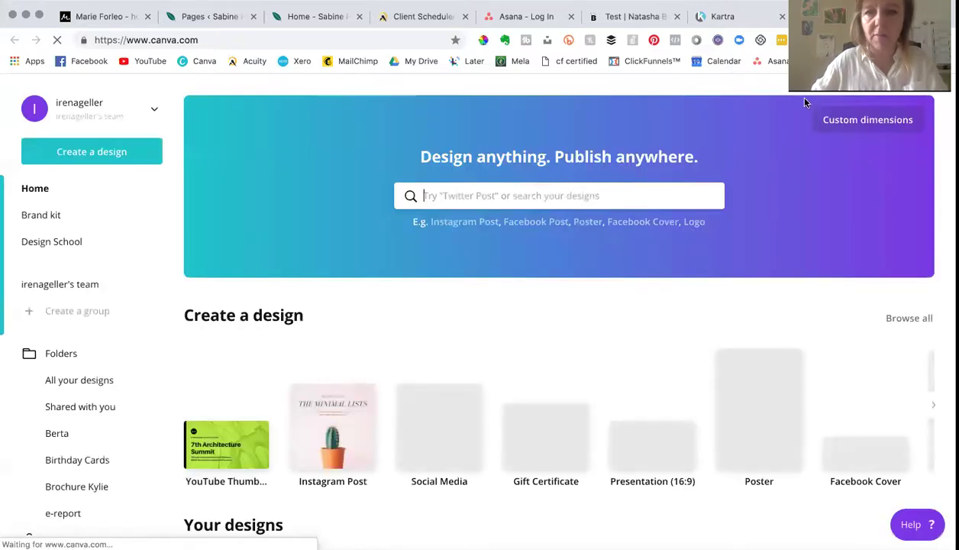
pyautogui.click(840, 122)
pyautogui.write('400')
pyautogui.press('Tab')
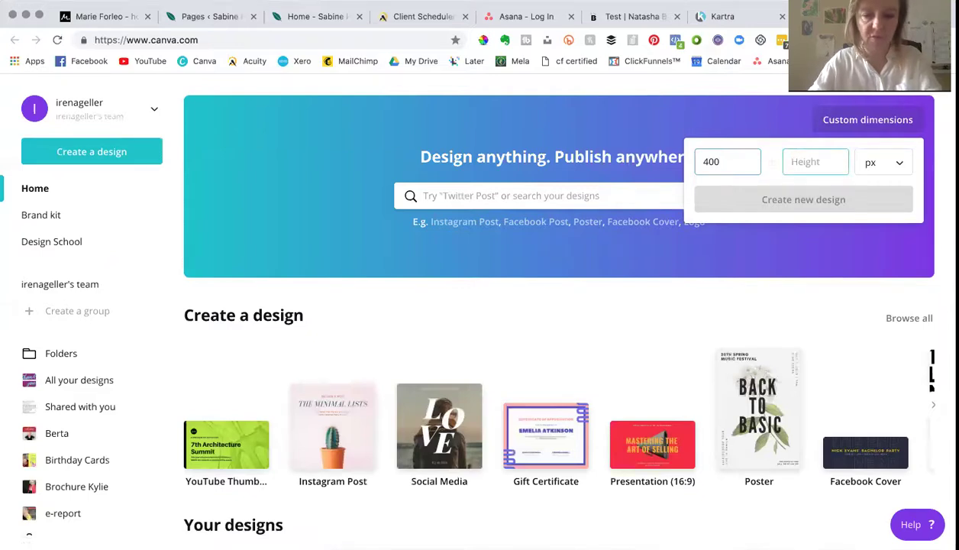
pyautogui.write('600')
pyautogui.click(740, 203)
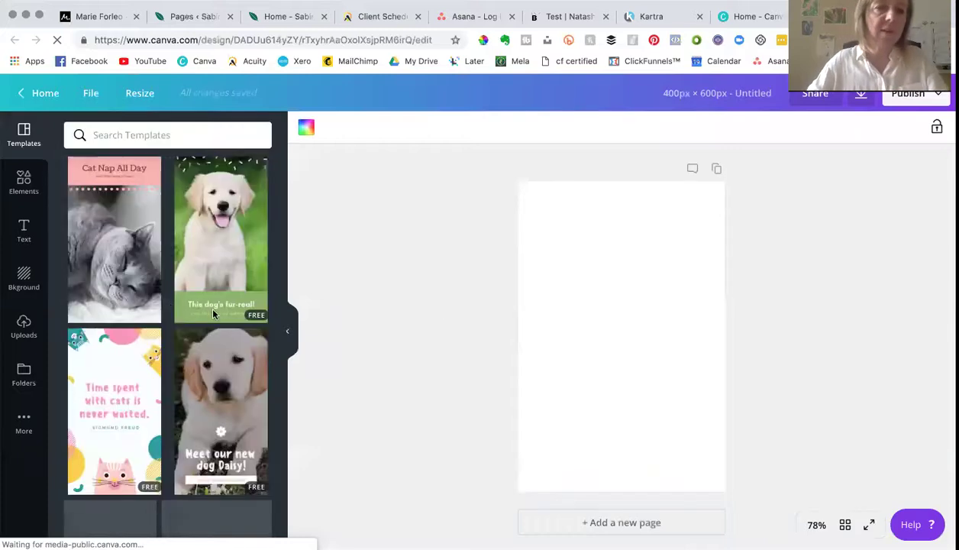
# Add the first pink blossom photo from the Spring photo collection to the blank 400 × 600 px design.
pyautogui.click(26, 326)
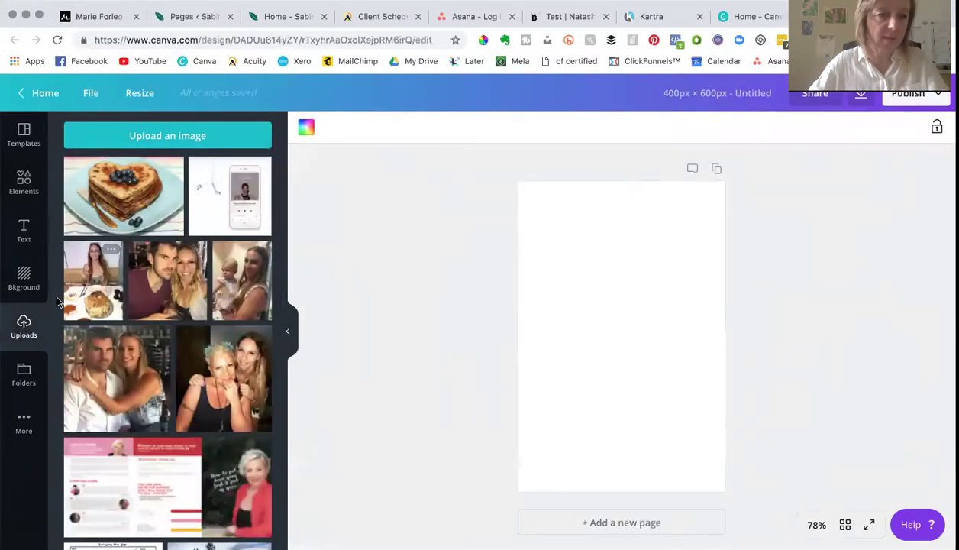
pyautogui.click(24, 182)
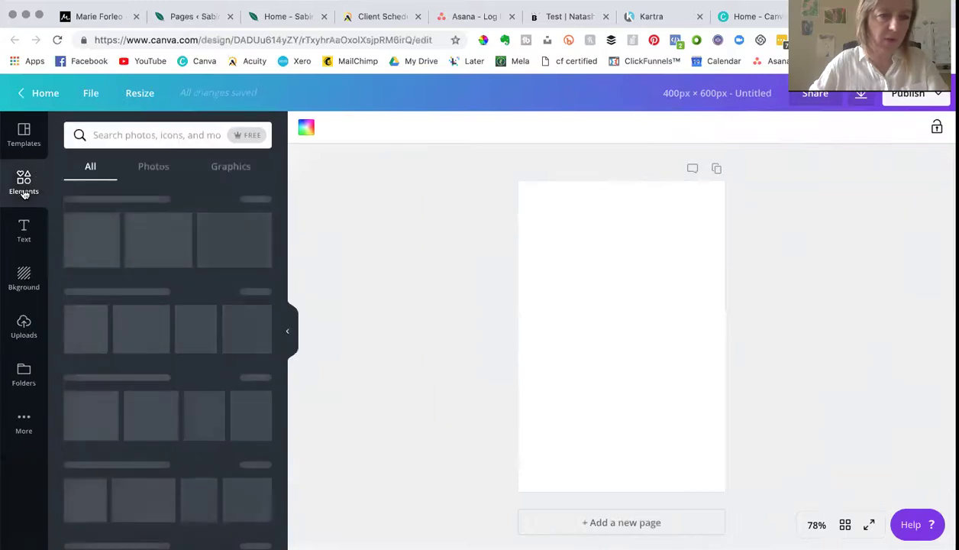
pyautogui.click(154, 168)
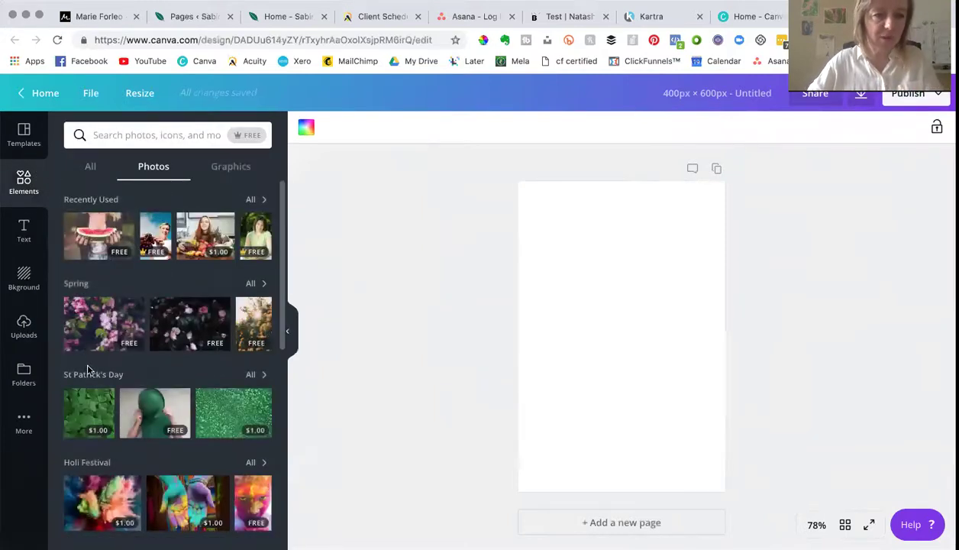
pyautogui.click(83, 320)
# Stretch the blossom photo to the upper, lower and side edges so it fills the whole canvas.
pyautogui.moveTo(618, 279); pyautogui.dragTo(619, 175)
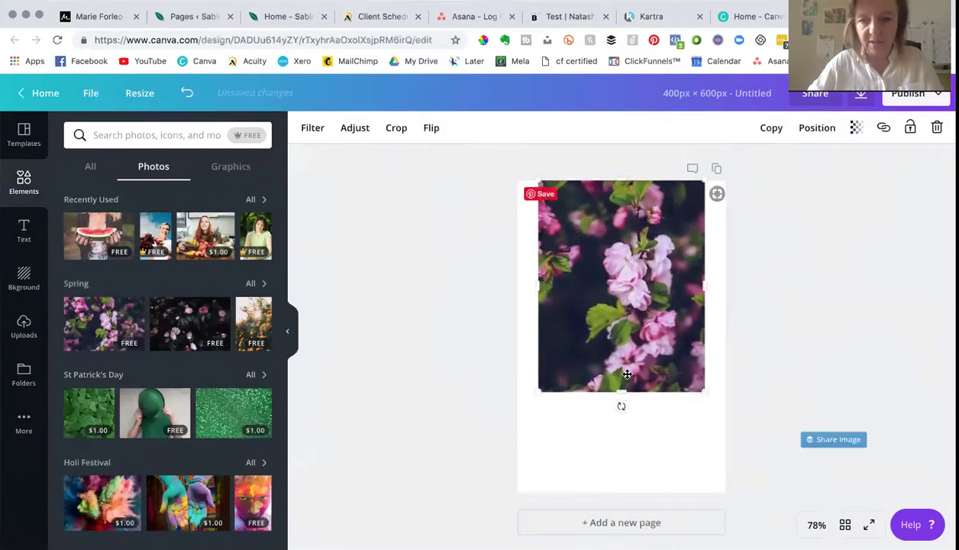
pyautogui.moveTo(620, 387); pyautogui.dragTo(619, 492)
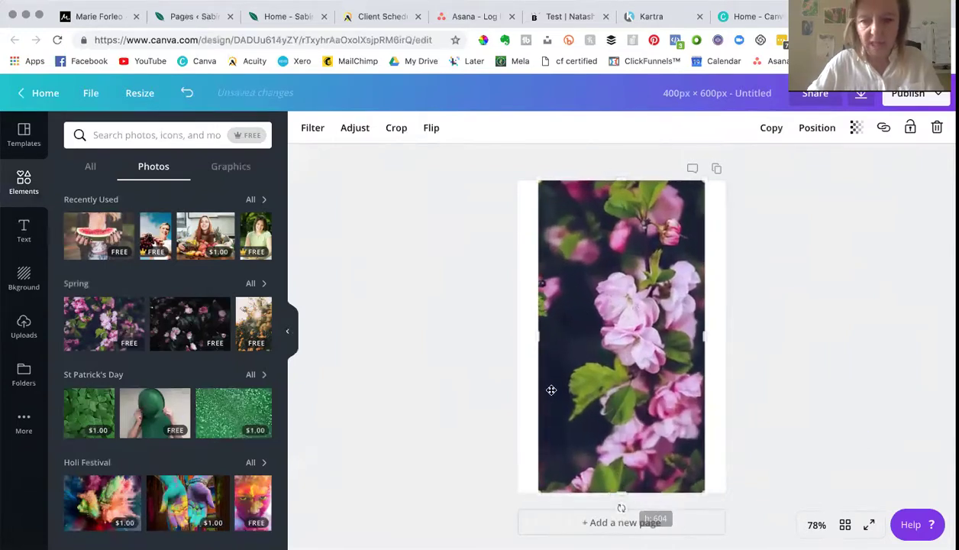
pyautogui.moveTo(539, 339); pyautogui.dragTo(518, 337)
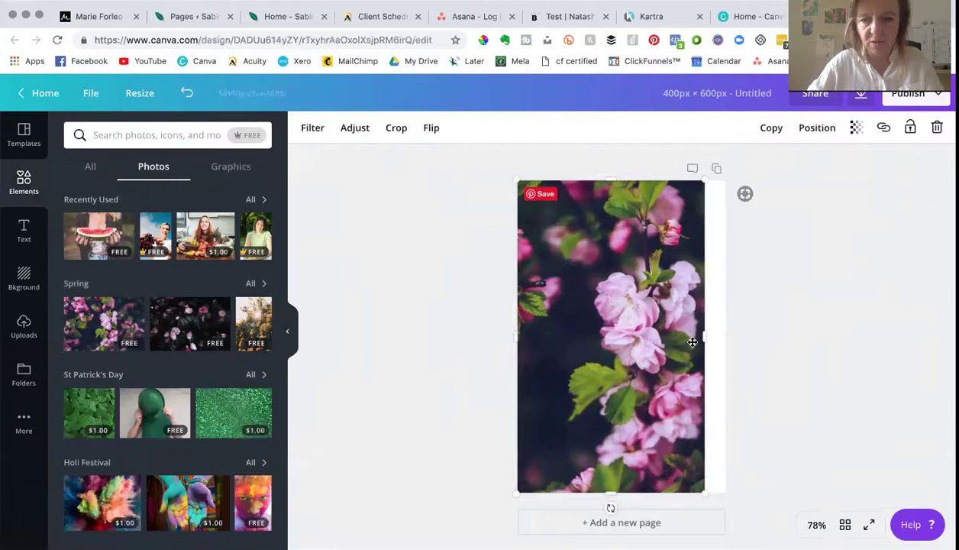
pyautogui.moveTo(700, 337); pyautogui.dragTo(726, 338)
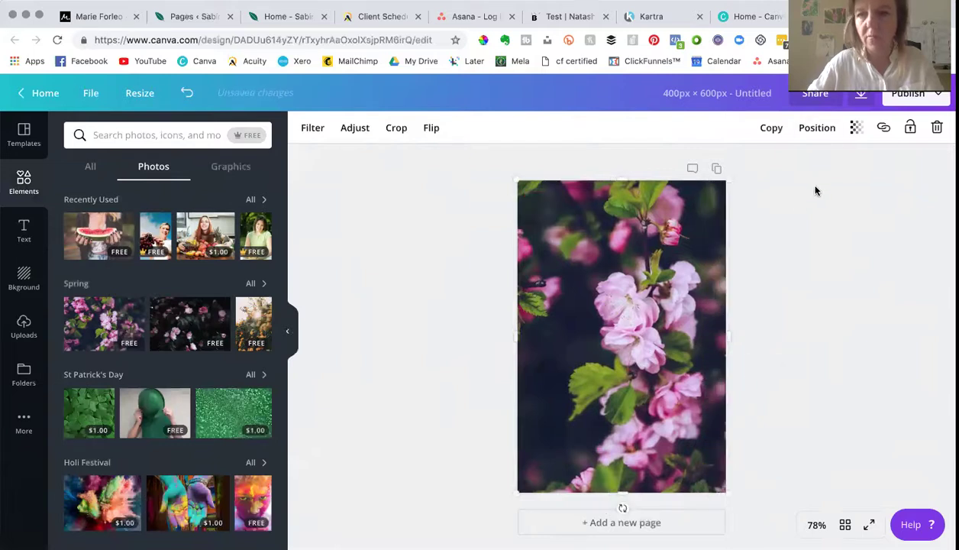
pyautogui.click(816, 191)
# Download the finished blossom design as a JPG file.
pyautogui.click(859, 97)
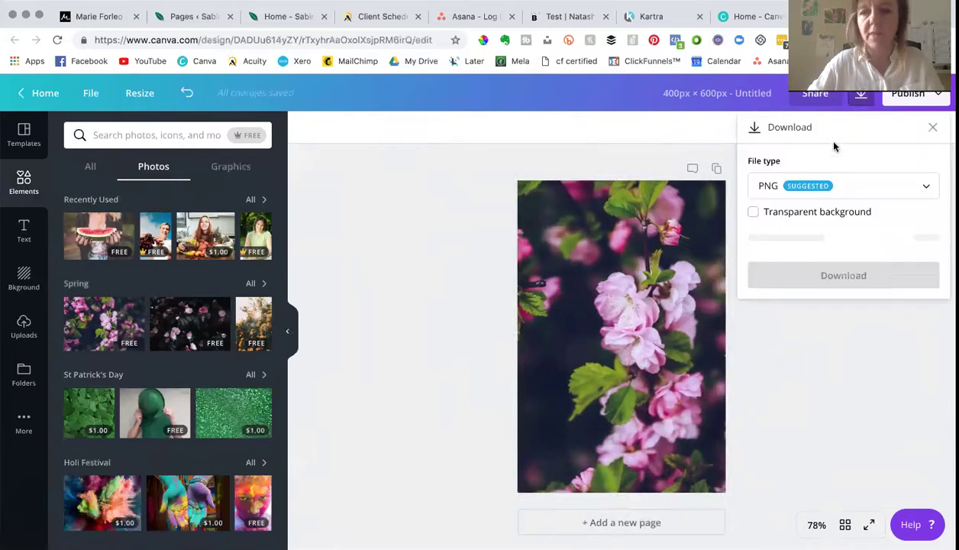
pyautogui.click(770, 189)
pyautogui.click(762, 230)
pyautogui.click(764, 233)
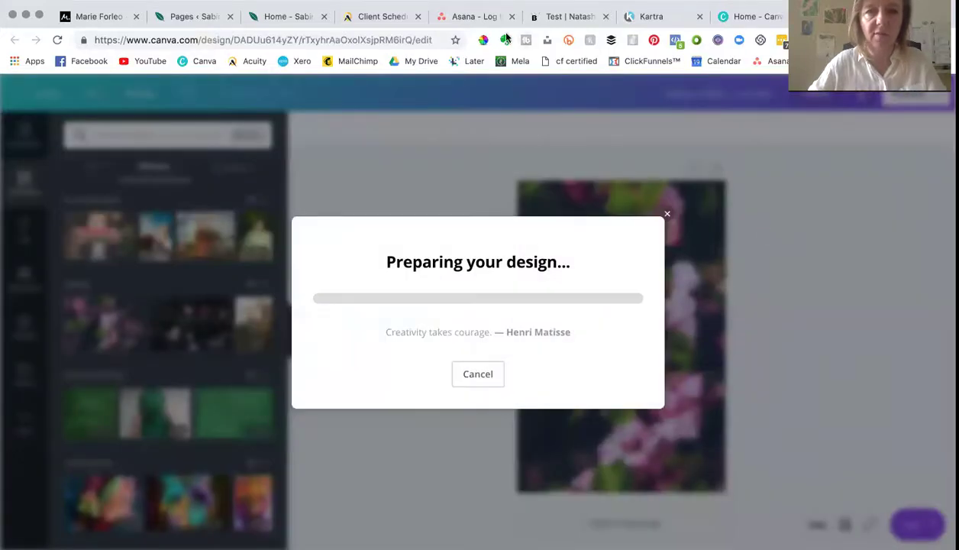
# Switch back to the Divi page and upload Untitled design (15).jpg from Downloads as the About Us image.
pyautogui.click(573, 19)
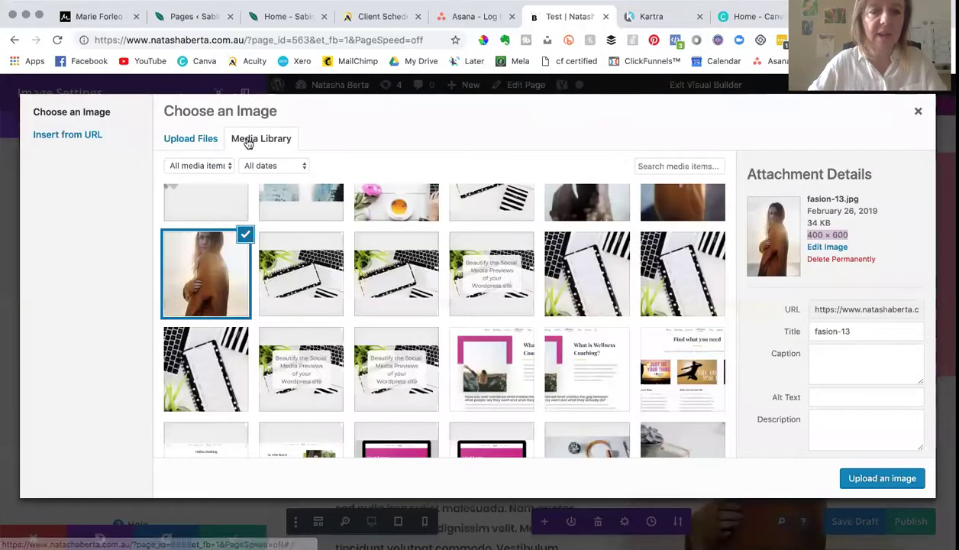
pyautogui.click(185, 137)
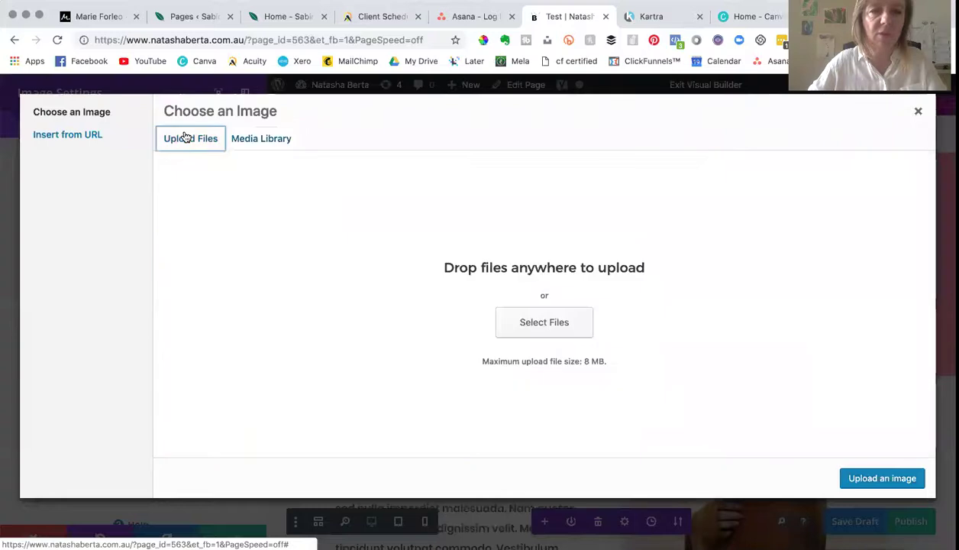
pyautogui.click(542, 322)
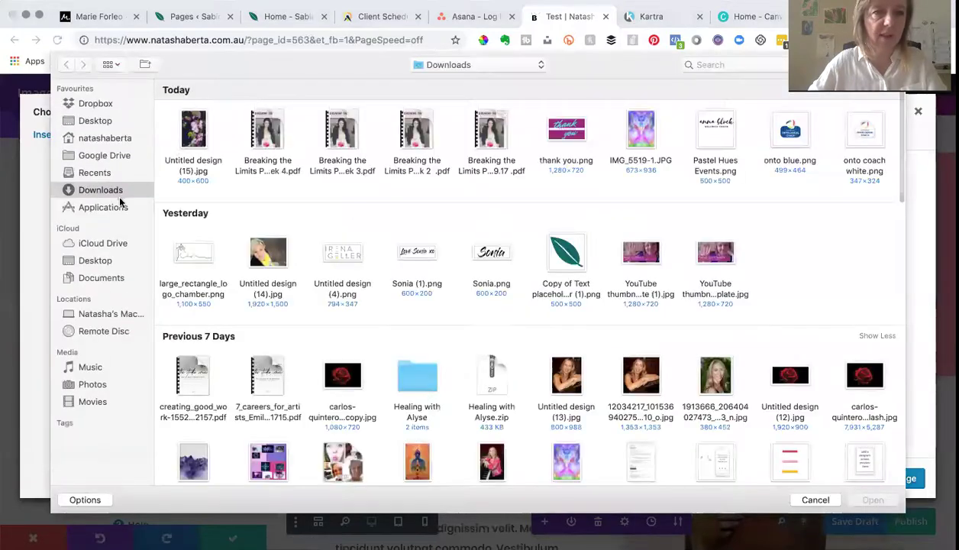
pyautogui.click(196, 126)
pyautogui.doubleClick(196, 126)
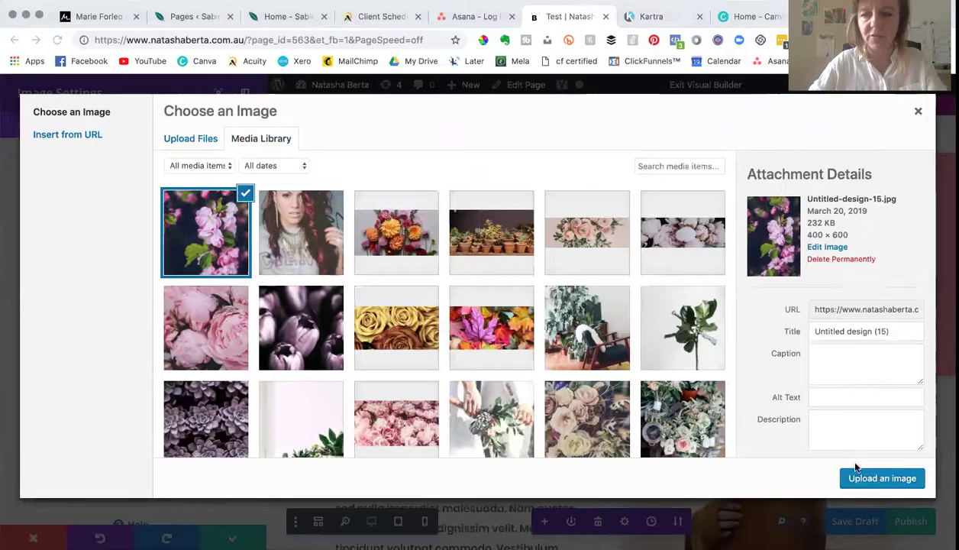
# Insert the uploaded Untitled-design-15.jpg beside the About Us text, save the image settings and check the layout.
pyautogui.click(881, 478)
pyautogui.scroll(-2, 513, 405)
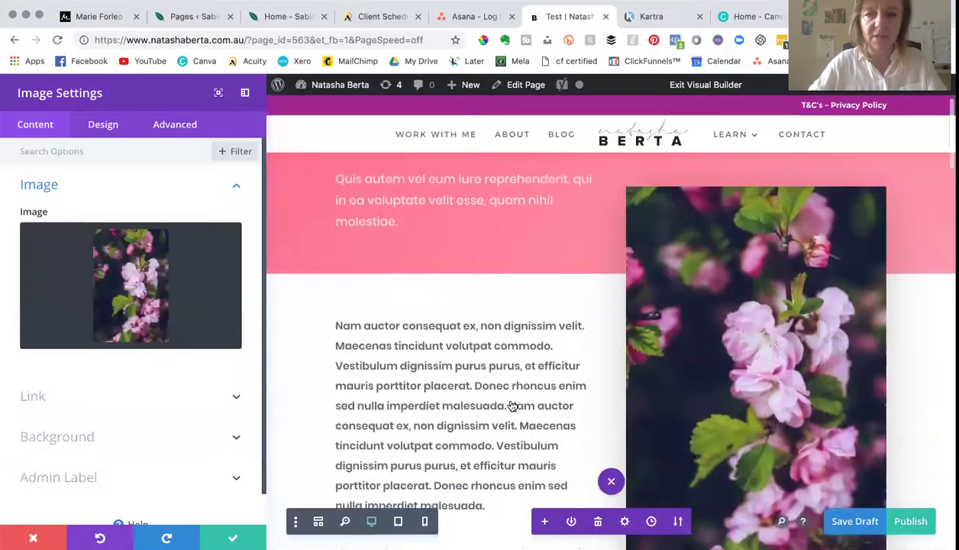
pyautogui.click(220, 527)
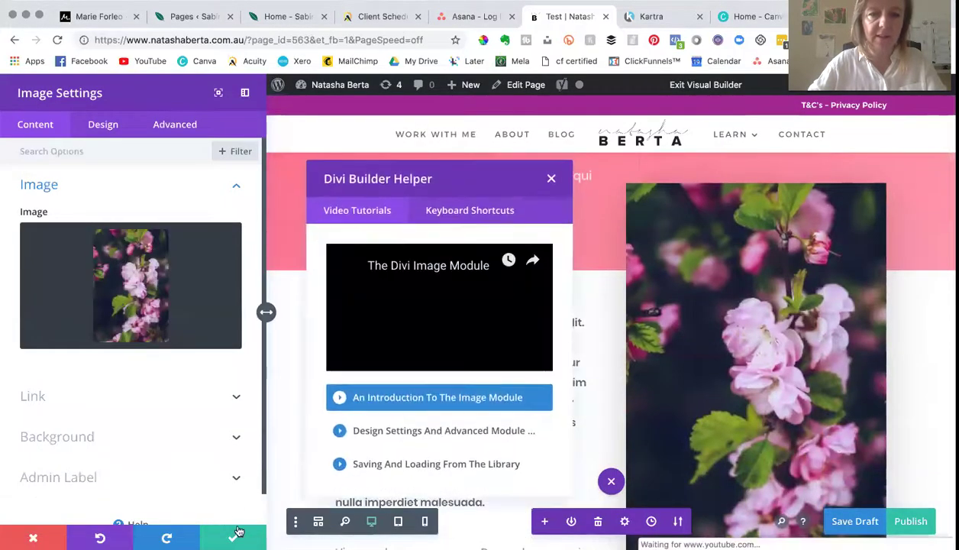
pyautogui.click(551, 178)
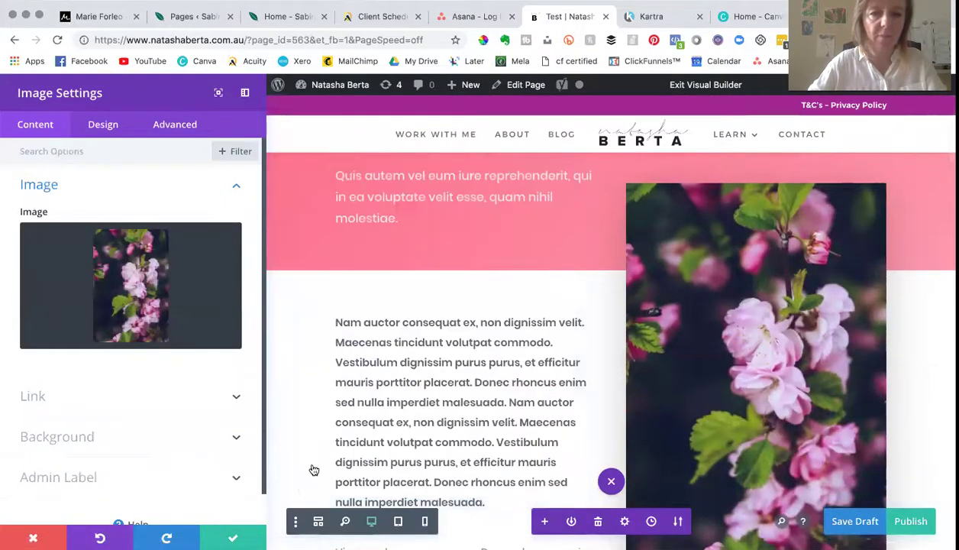
pyautogui.click(239, 529)
pyautogui.scroll(-5, 312, 403)
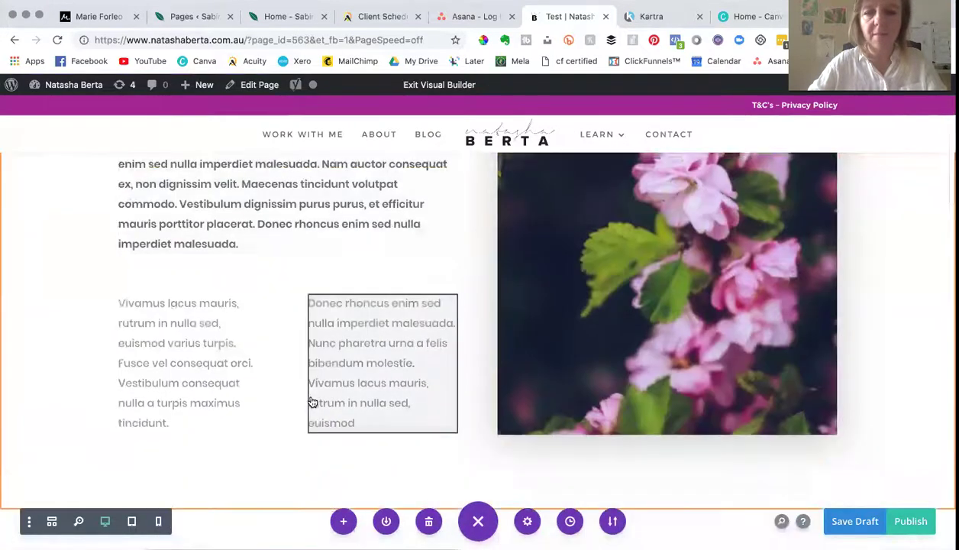
# Look up the pixel dimensions of the Driving Industry Trends portrait in its media library attachment details.
pyautogui.scroll(-8, 313, 402)
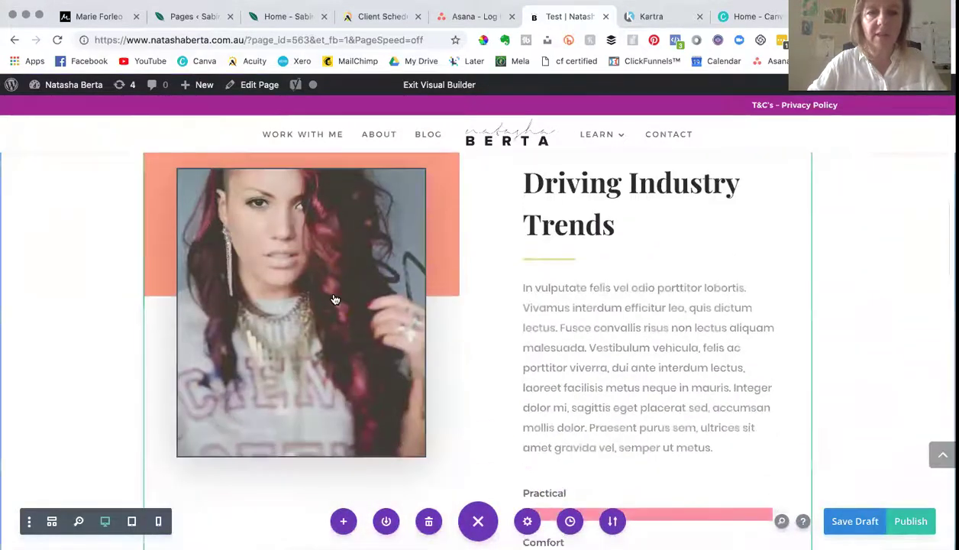
pyautogui.moveTo(280, 219)
pyautogui.click(273, 202)
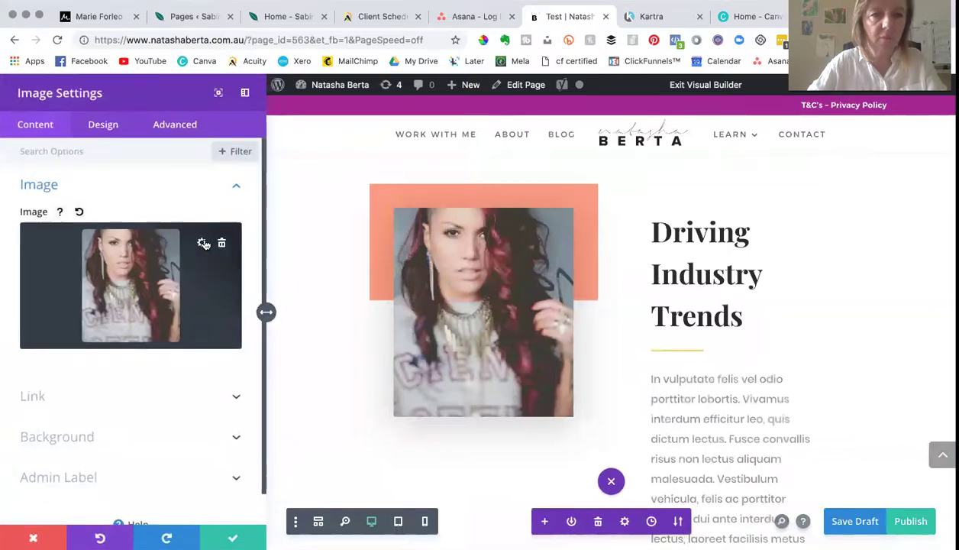
pyautogui.click(203, 242)
pyautogui.click(288, 231)
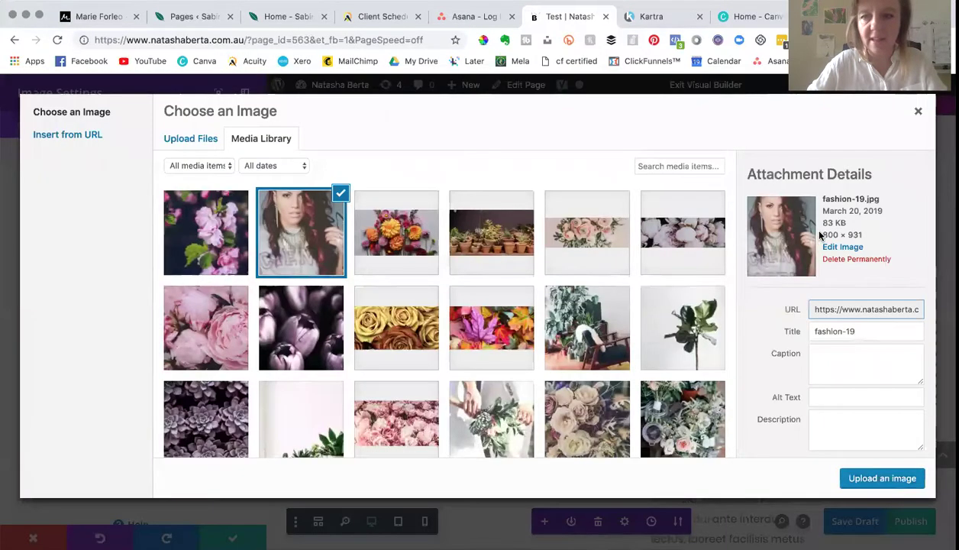
pyautogui.moveTo(819, 235); pyautogui.dragTo(835, 233)
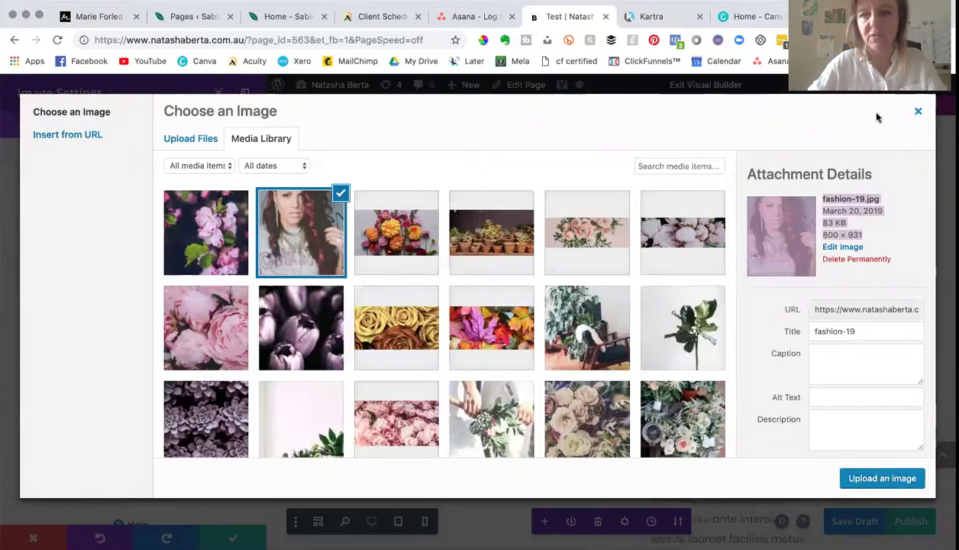
# Replace the Driving Industry Trends portrait with Untitled-design-15.jpg, save it and look over the rest of the page.
pyautogui.click(226, 216)
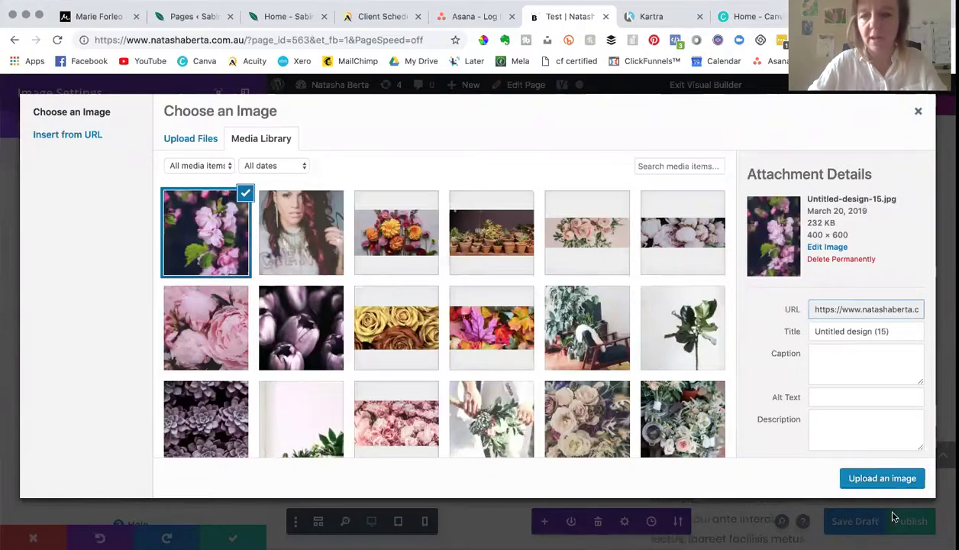
pyautogui.click(881, 479)
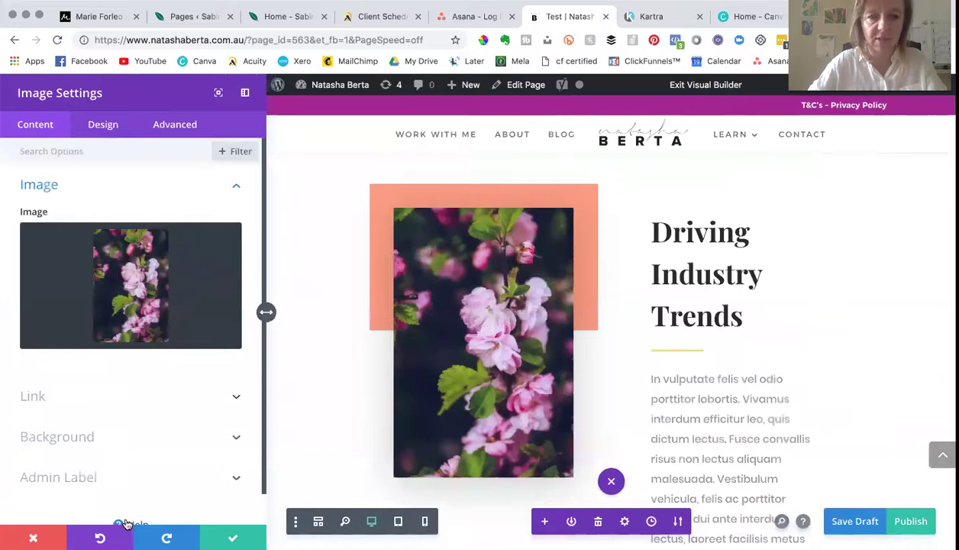
pyautogui.click(232, 537)
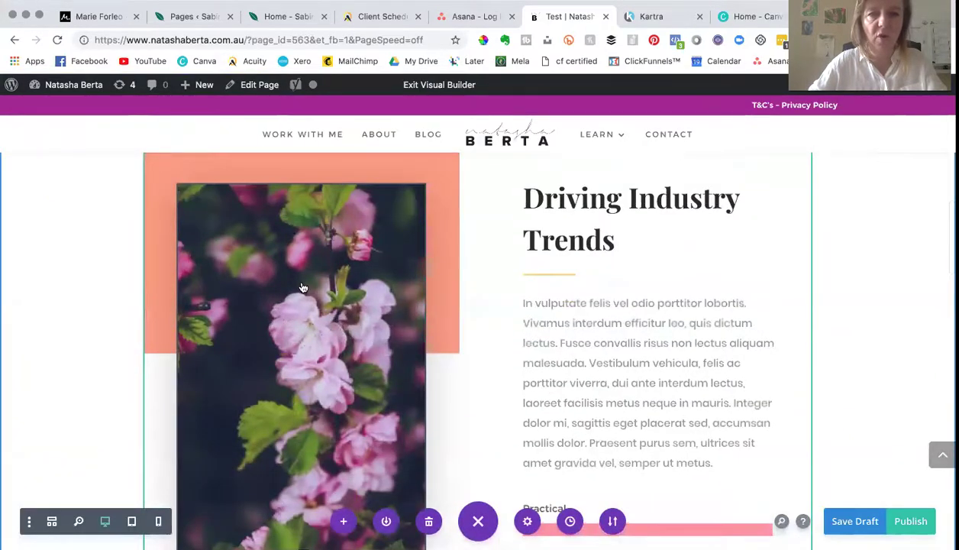
pyautogui.scroll(-10, 303, 288)
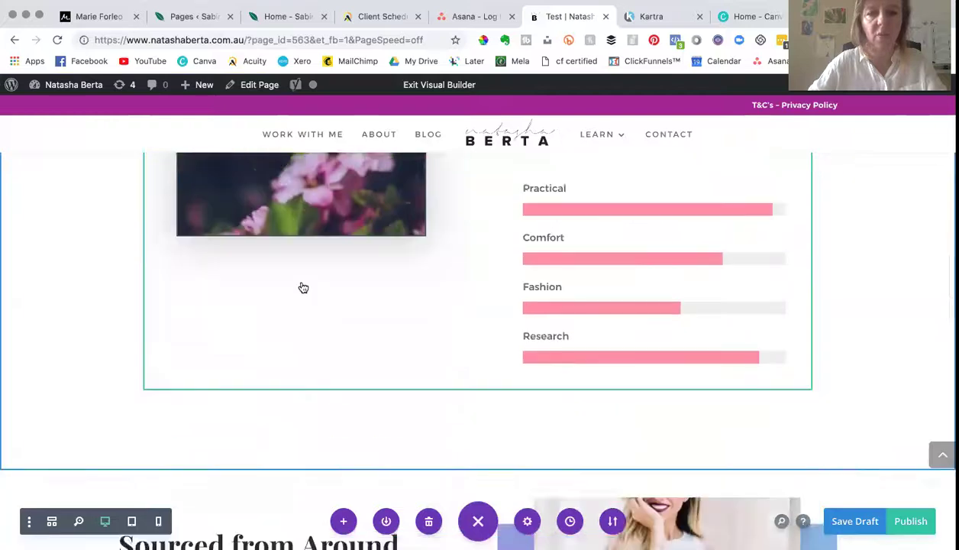
pyautogui.scroll(-10, 303, 288)
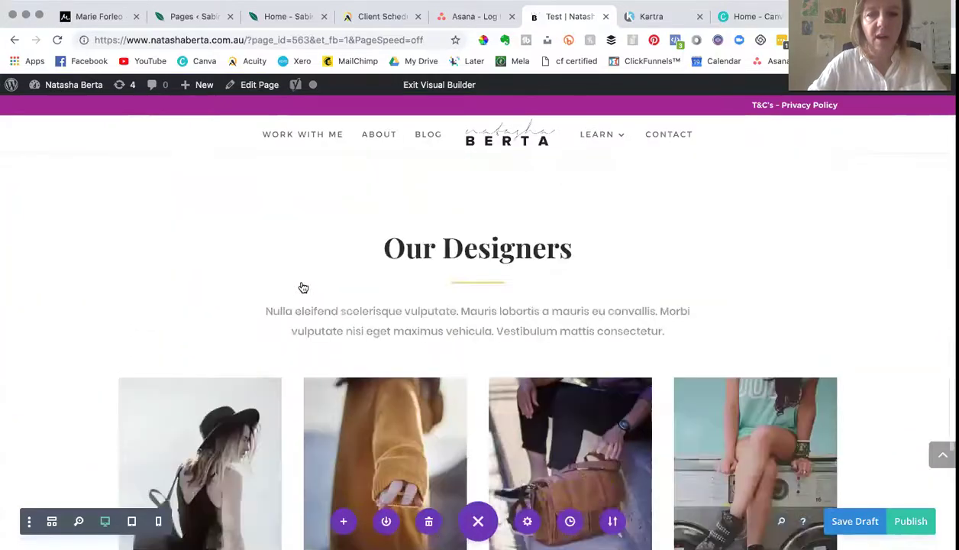
pyautogui.scroll(-5, 303, 288)
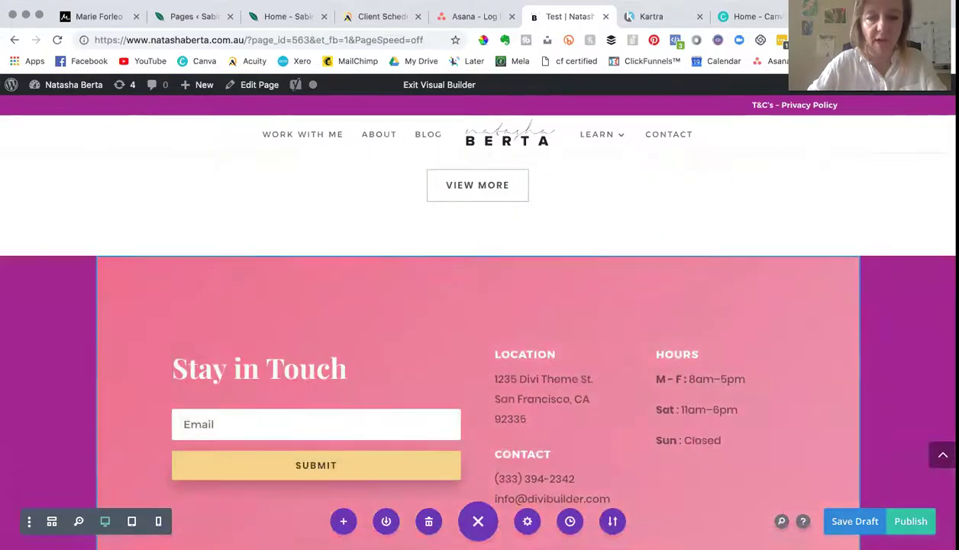
# Replace the page content with the Home layout from the premade Copywriter layout pack and look through its sections.
pyautogui.click(337, 520)
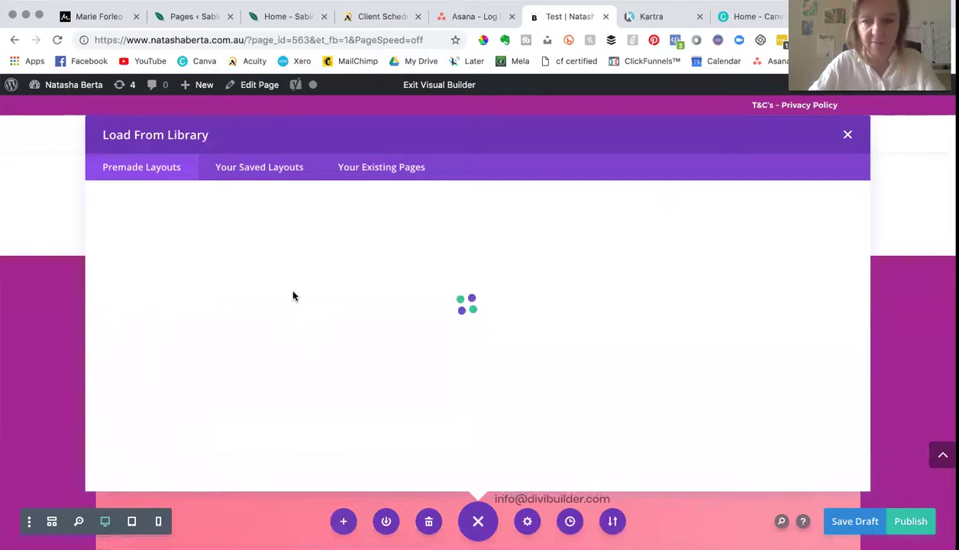
pyautogui.scroll(-8, 423, 328)
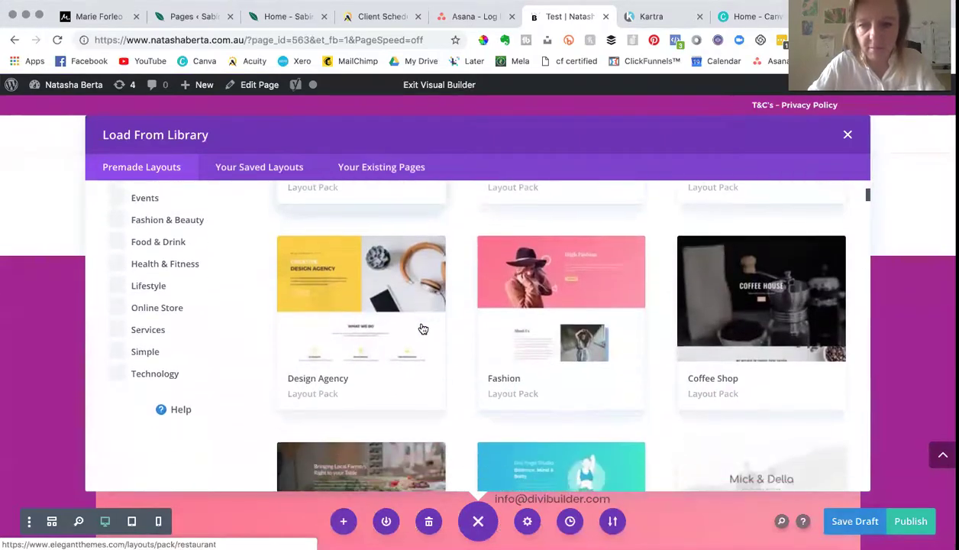
pyautogui.scroll(-6, 529, 346)
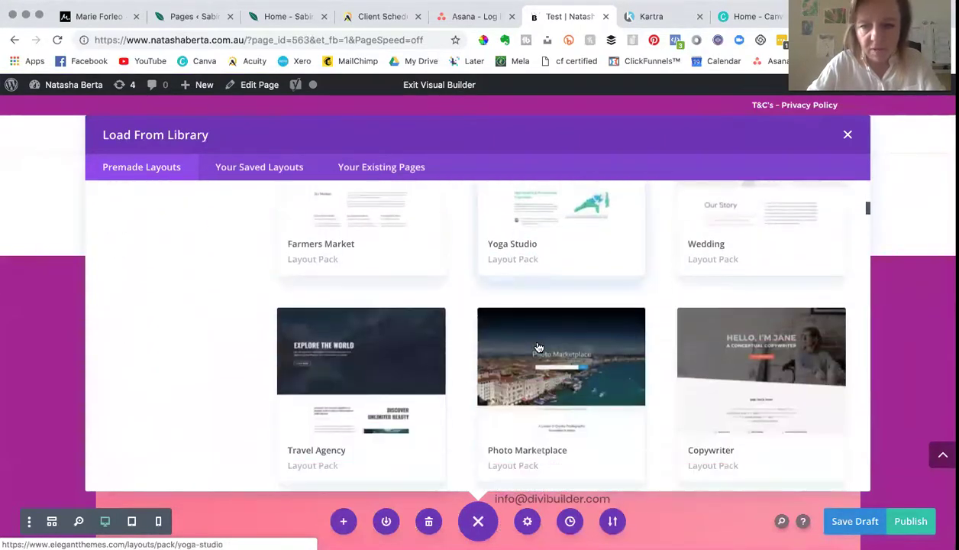
pyautogui.scroll(3, 538, 347)
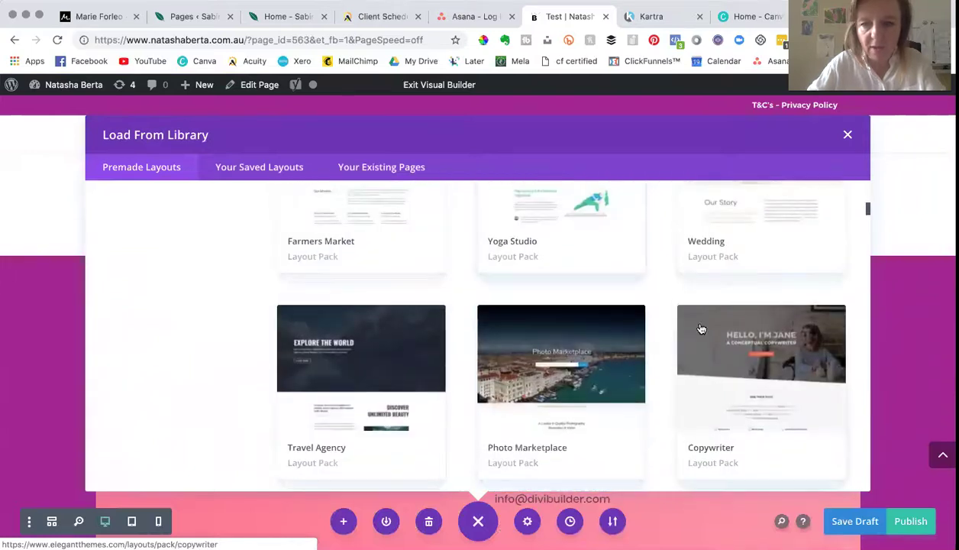
pyautogui.click(698, 325)
pyautogui.scroll(-4, 499, 319)
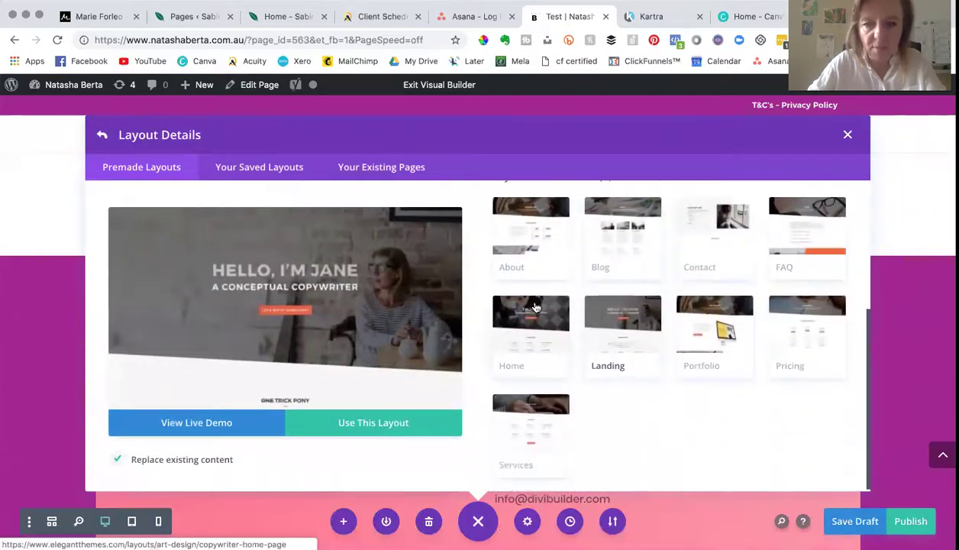
pyautogui.click(405, 425)
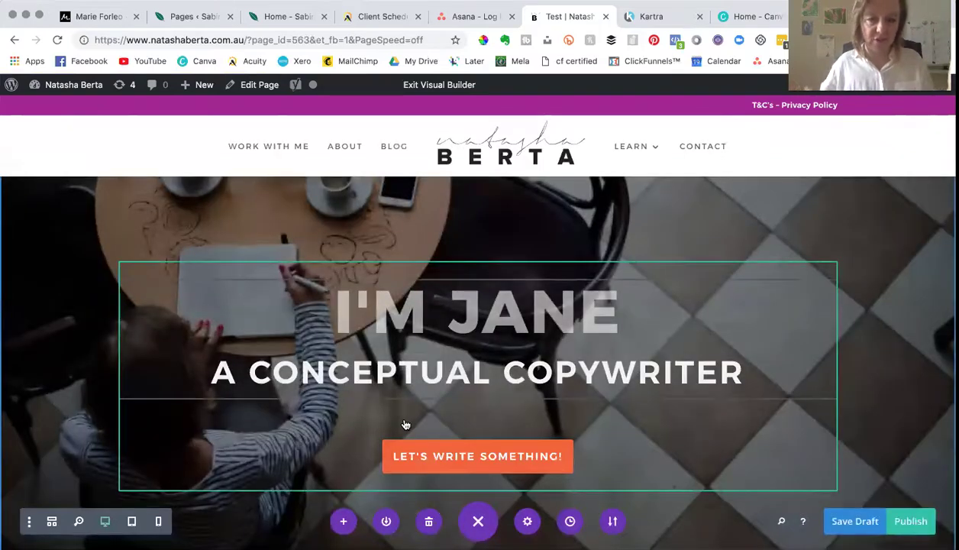
pyautogui.scroll(-15, 432, 367)
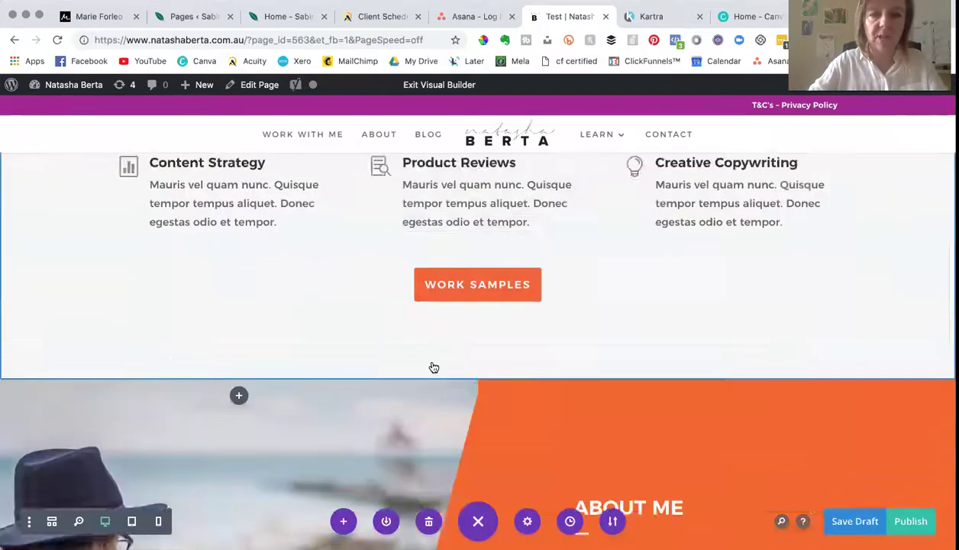
pyautogui.scroll(-3, 432, 362)
pyautogui.scroll(10, 432, 367)
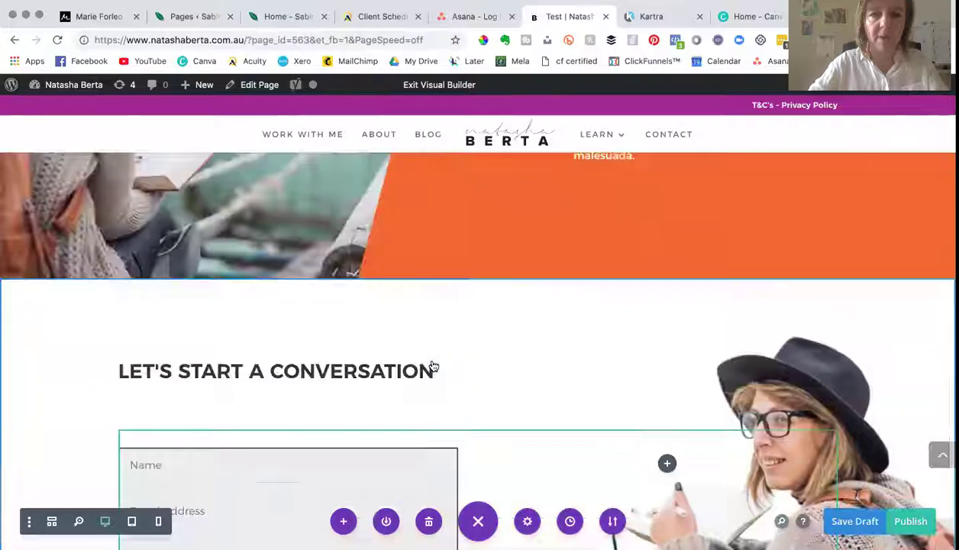
# Open the background settings of the "I'm Jane, a conceptual copywriter" hero section.
pyautogui.scroll(5, 433, 366)
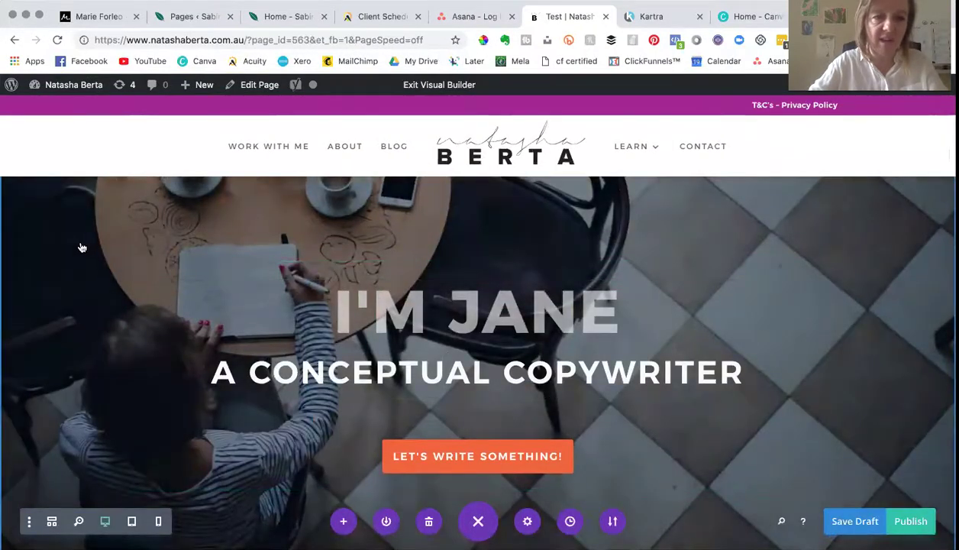
pyautogui.moveTo(81, 242)
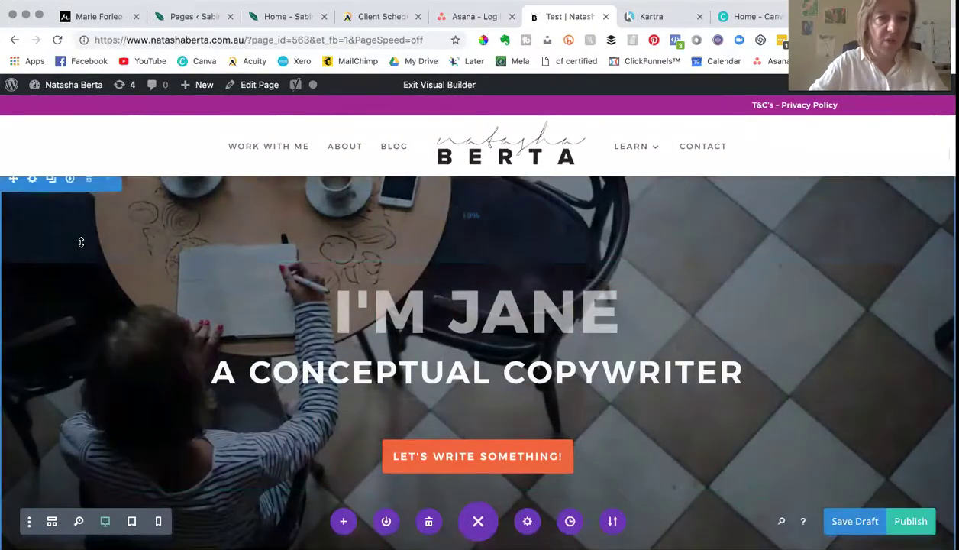
pyautogui.click(29, 181)
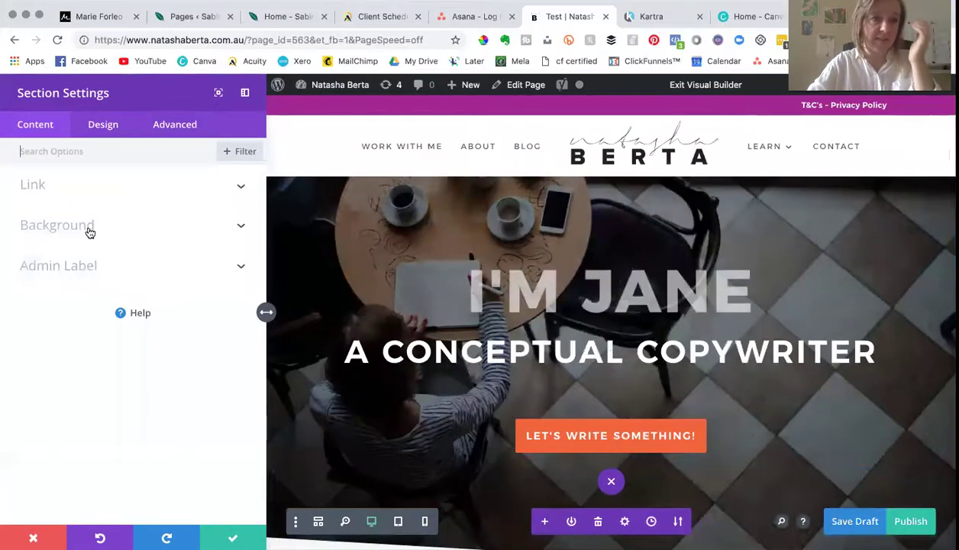
pyautogui.click(90, 229)
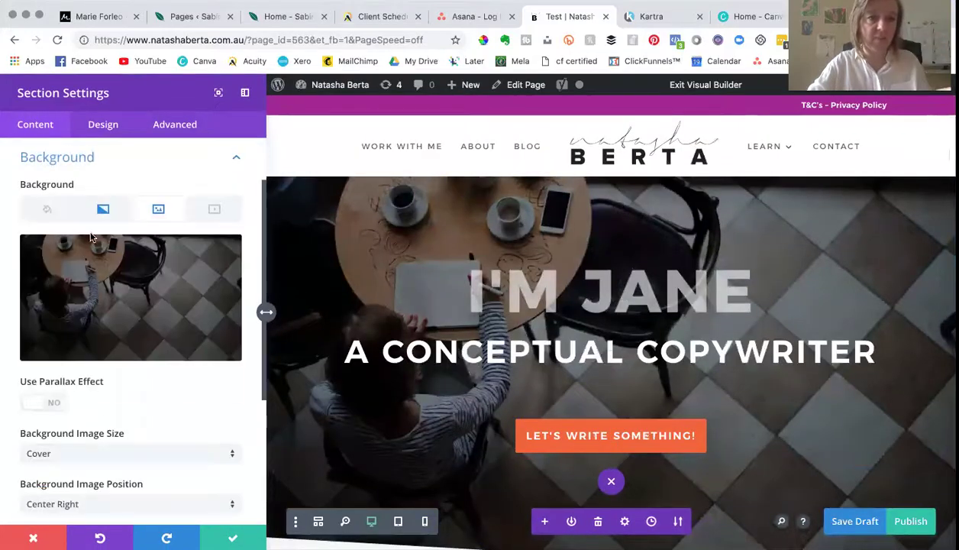
# Find writer-02.jpg among the hero section's background image choices and check its pixel dimensions in the attachment details.
pyautogui.click(138, 288)
pyautogui.scroll(-15, 303, 361)
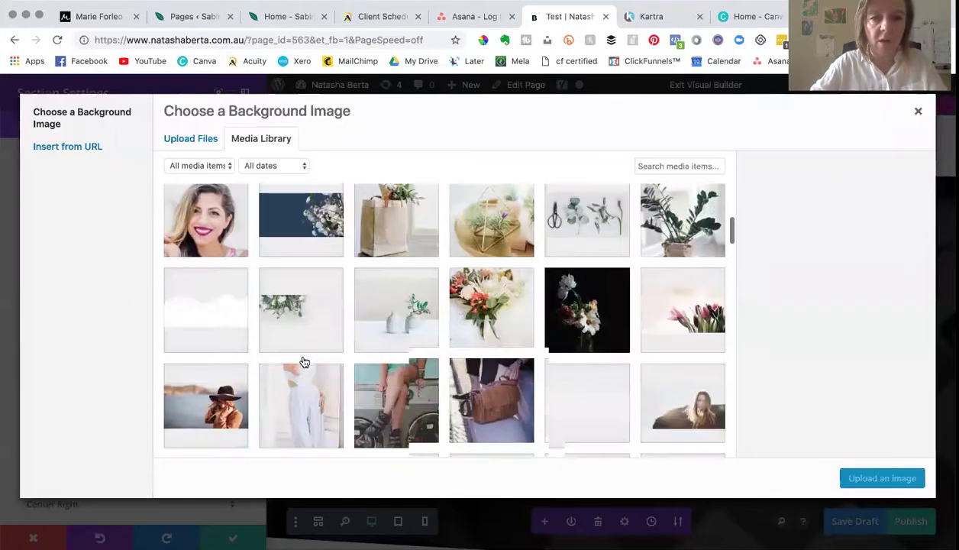
pyautogui.scroll(-20, 303, 361)
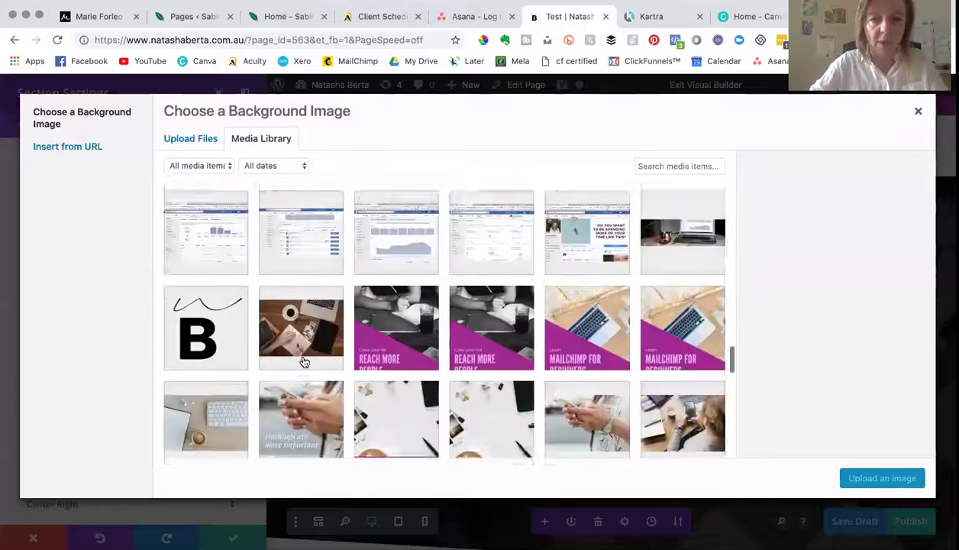
pyautogui.scroll(8, 303, 361)
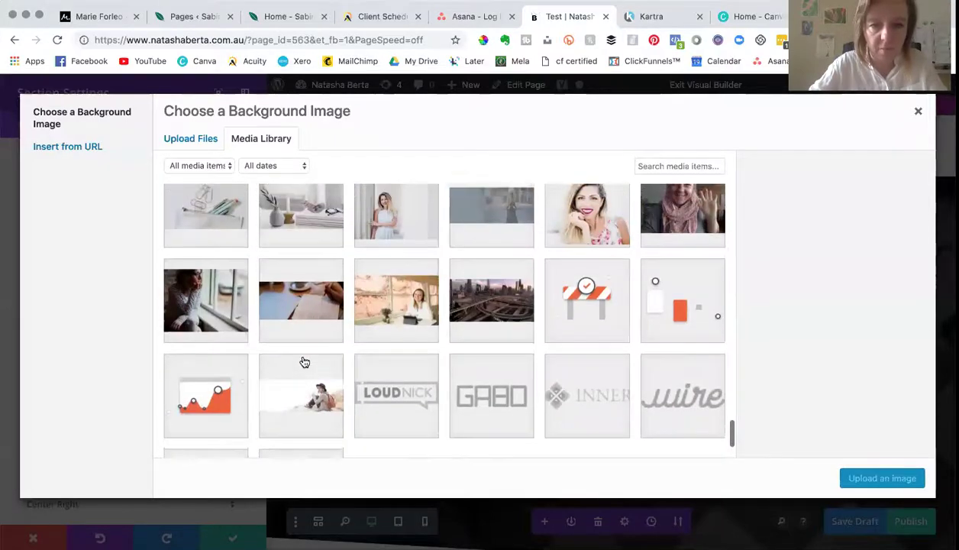
pyautogui.scroll(1, 303, 361)
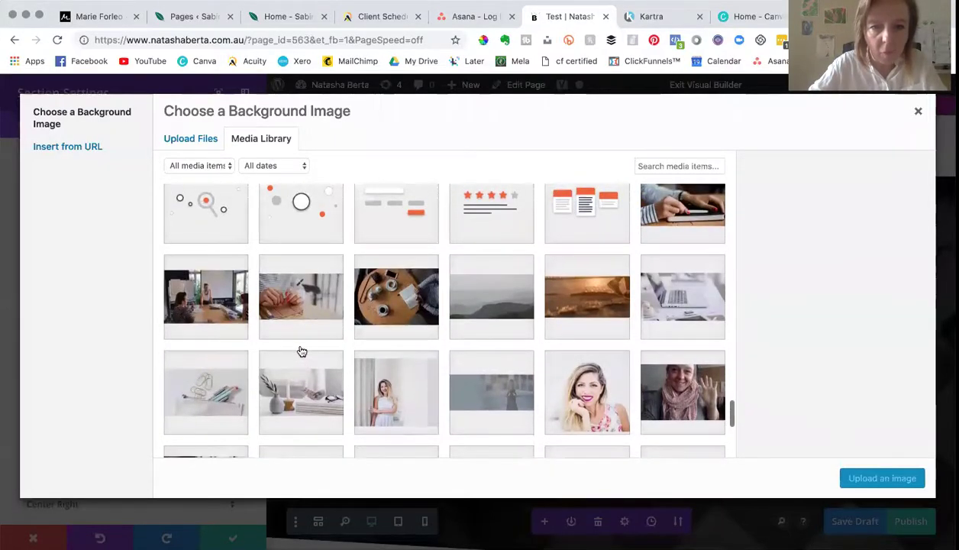
pyautogui.click(387, 307)
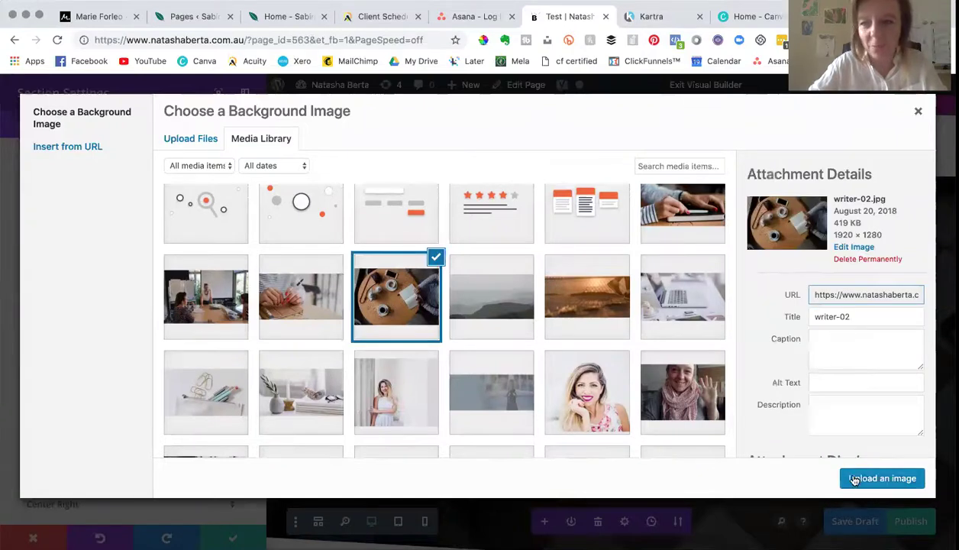
pyautogui.click(916, 107)
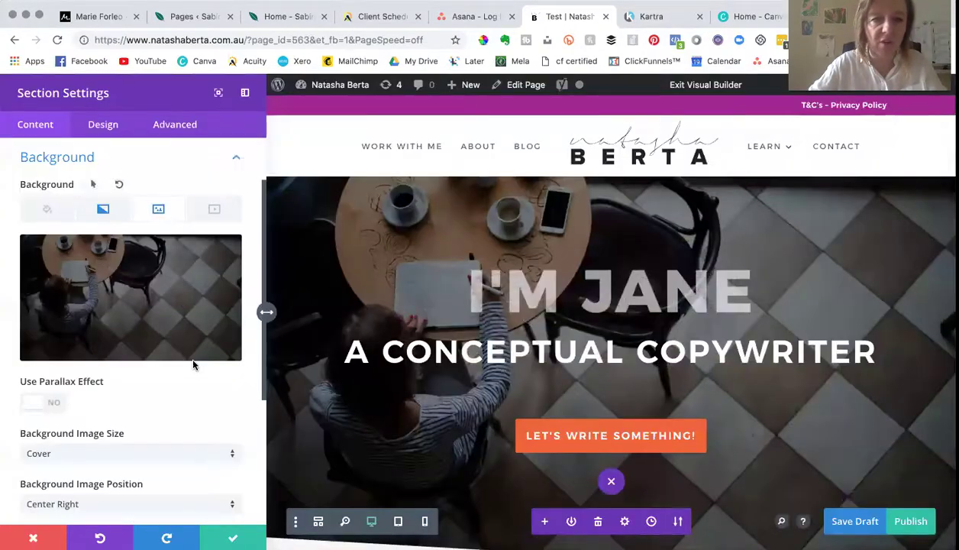
# Browse the hero section's background image library through to its oldest items and close it without choosing an image.
pyautogui.click(197, 254)
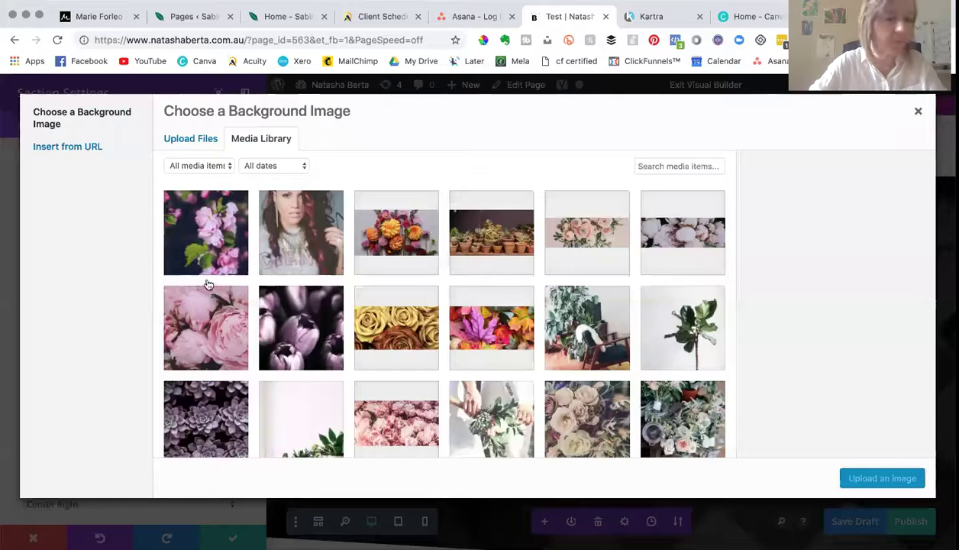
pyautogui.scroll(-10, 289, 350)
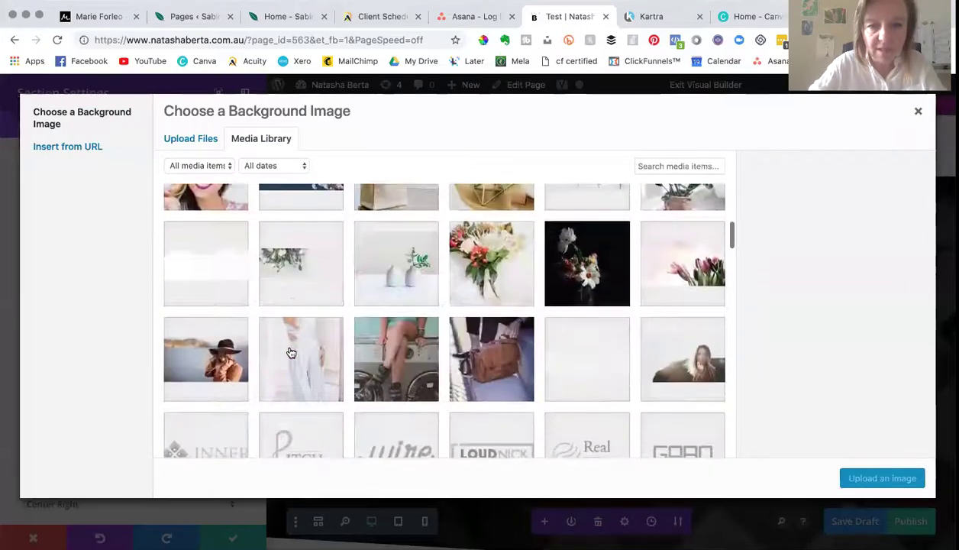
pyautogui.scroll(-10, 290, 352)
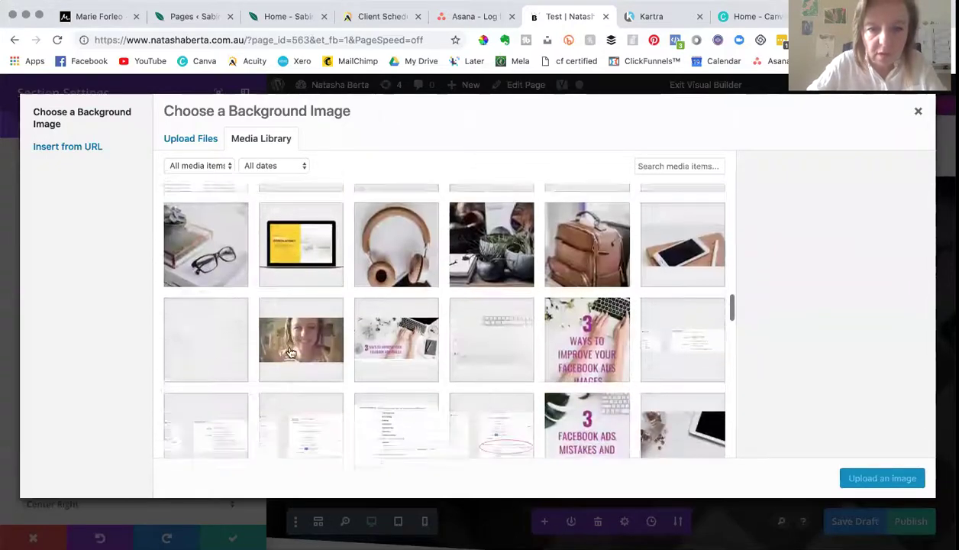
pyautogui.scroll(-8, 290, 352)
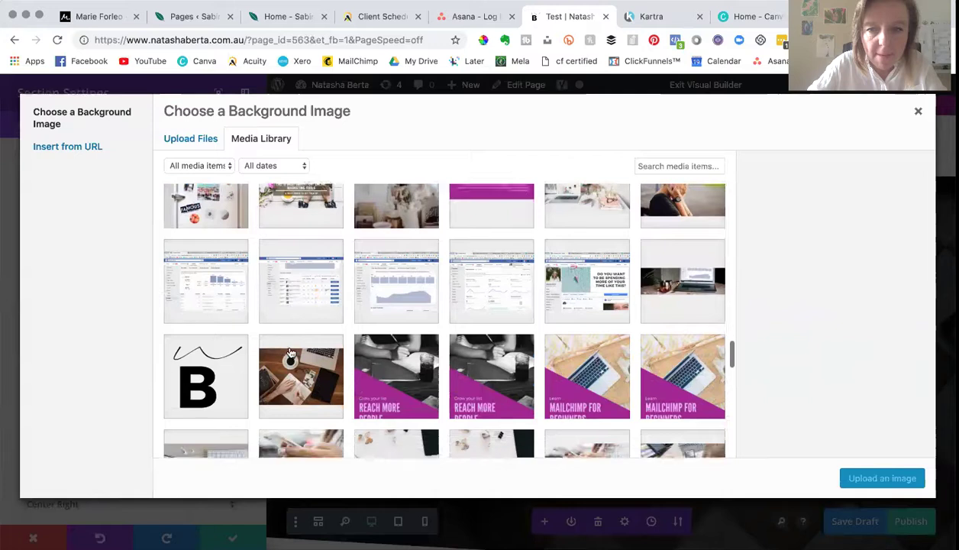
pyautogui.scroll(-10, 290, 352)
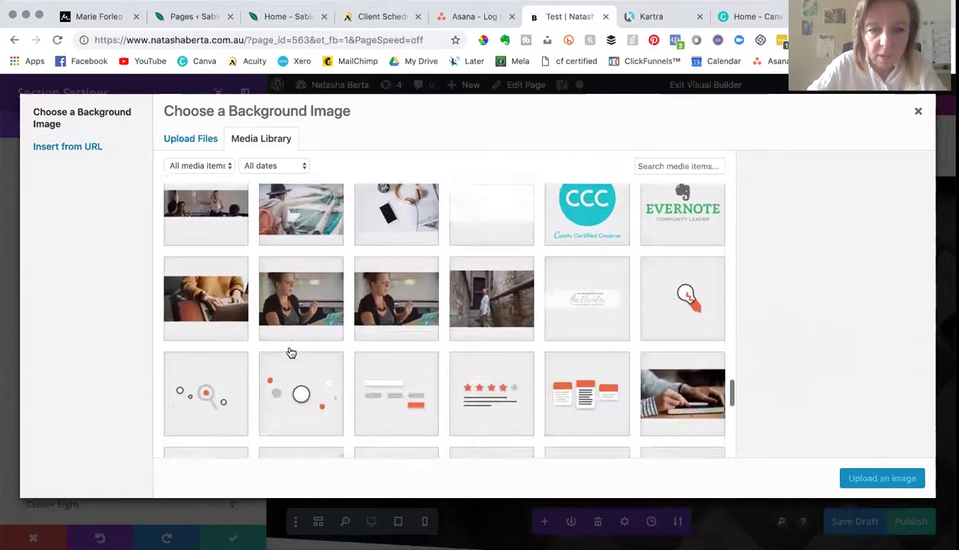
pyautogui.scroll(-5, 290, 352)
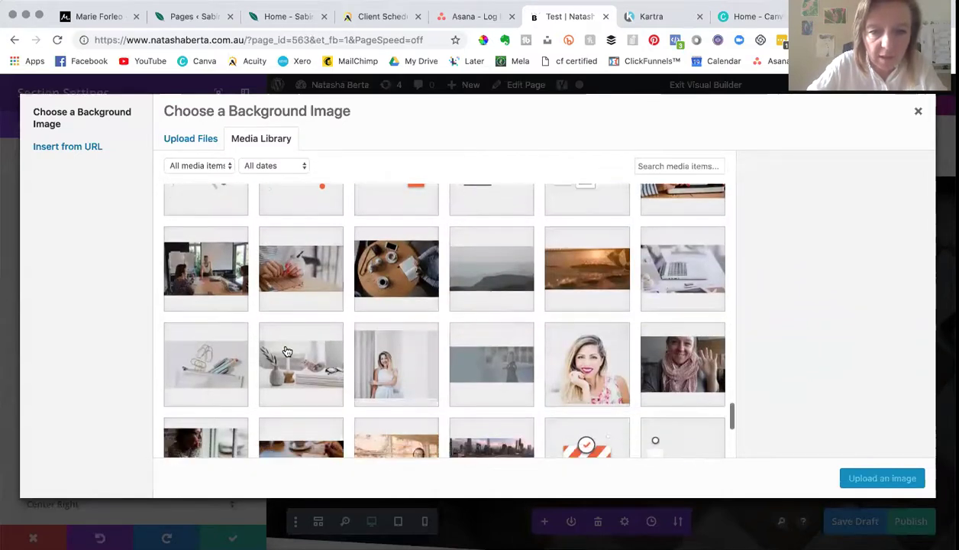
pyautogui.scroll(-5, 287, 350)
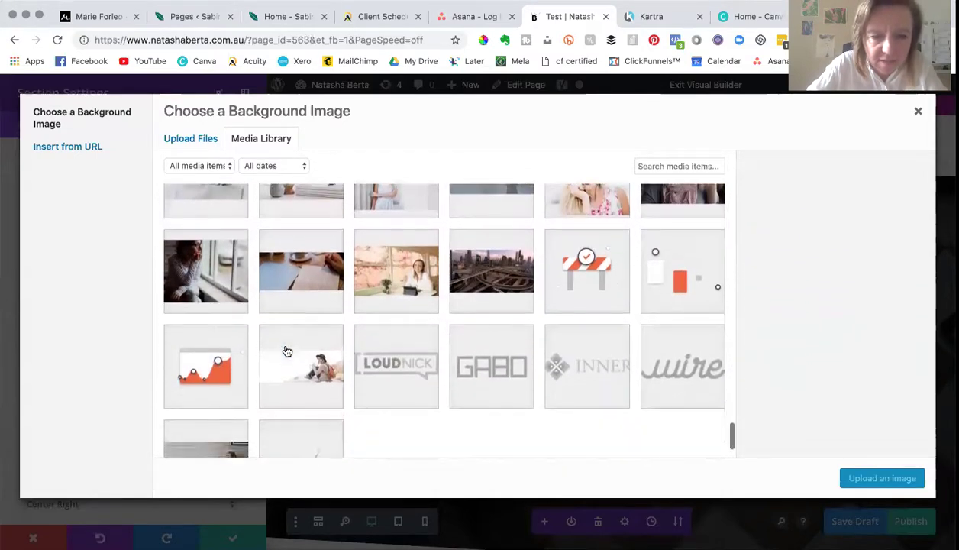
pyautogui.scroll(2, 287, 351)
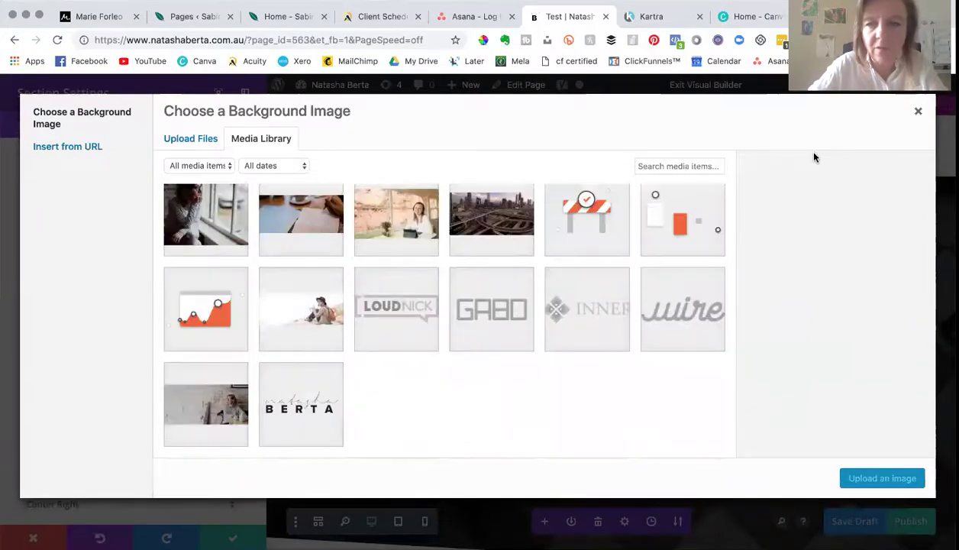
pyautogui.click(920, 110)
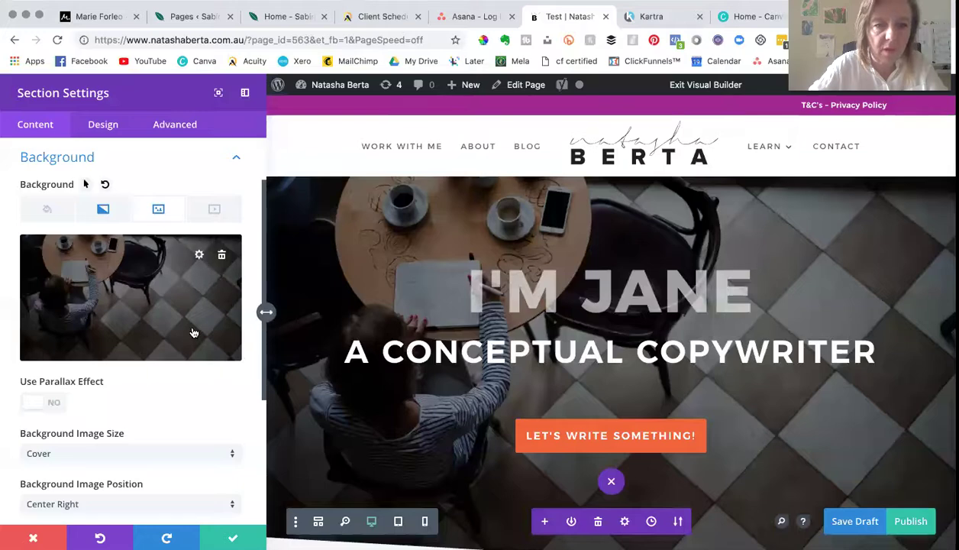
# Reopen the hero section's background image library and view the attachment details of writer-02.jpg to read its pixel size.
pyautogui.click(200, 256)
pyautogui.scroll(-10, 304, 351)
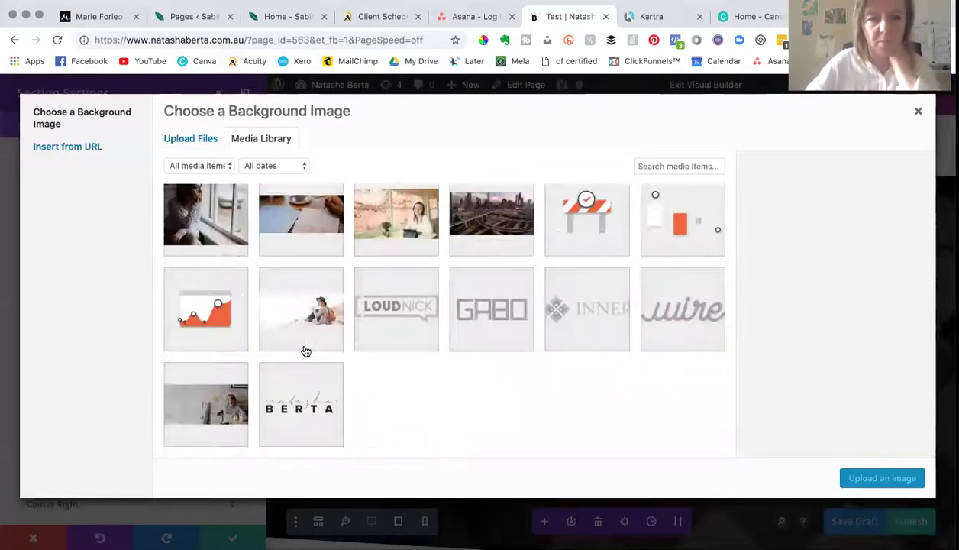
pyautogui.scroll(5, 306, 351)
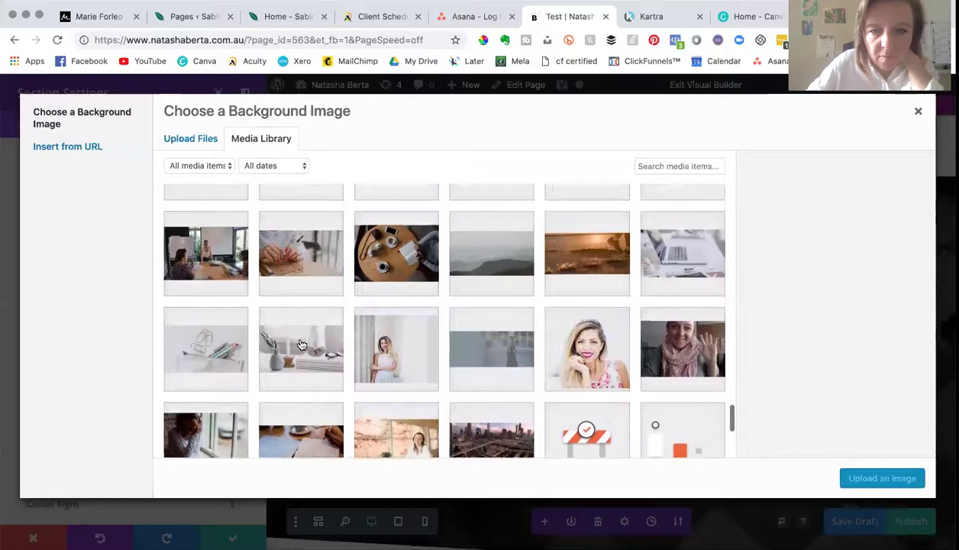
pyautogui.scroll(1, 305, 340)
pyautogui.click(404, 299)
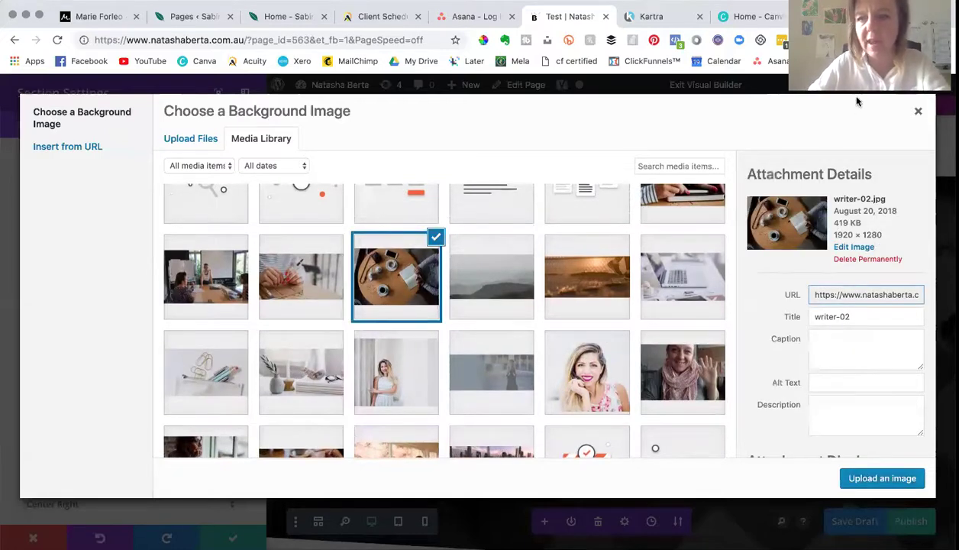
# Switch to Canva and create a new design with custom dimensions of 1920 × 1280 px.
pyautogui.click(770, 23)
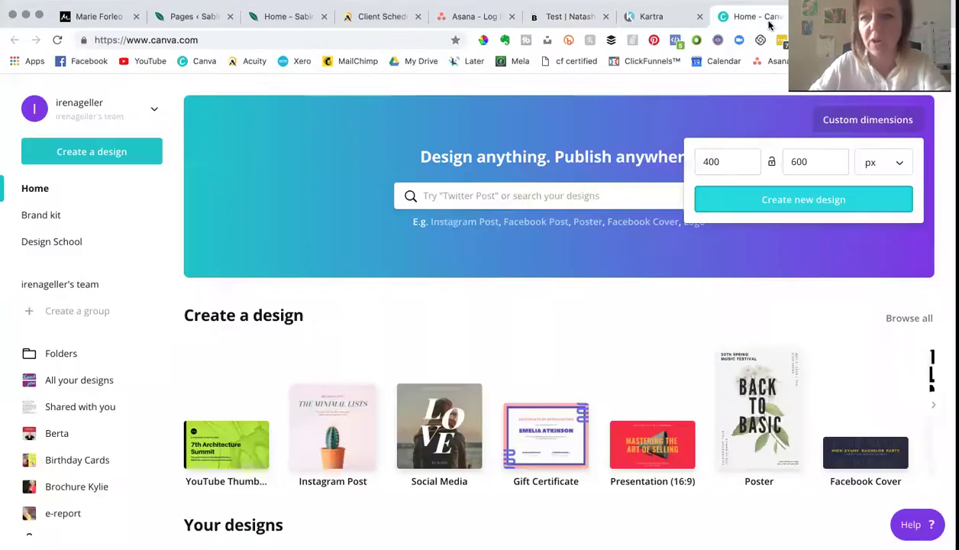
pyautogui.doubleClick(710, 162)
pyautogui.write('1920')
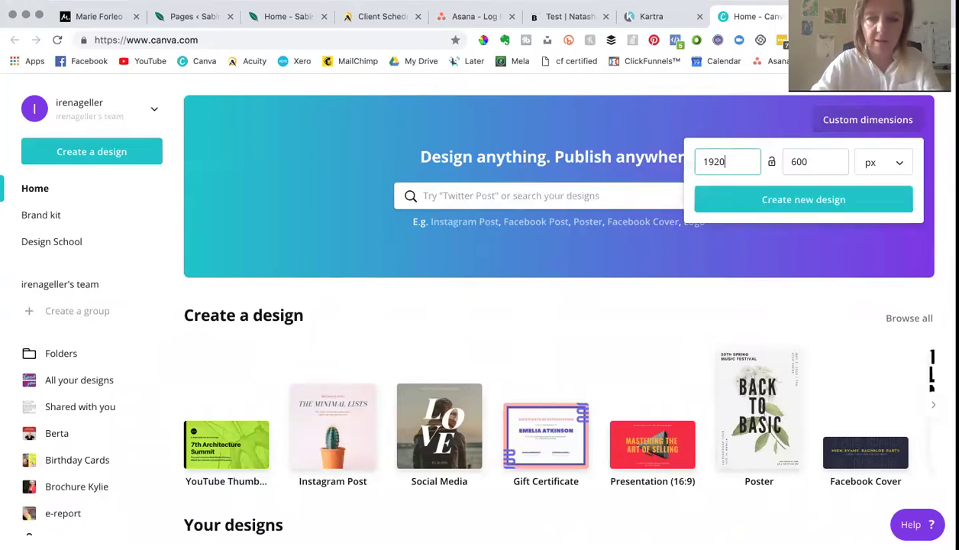
pyautogui.press('Tab')
pyautogui.write('128')
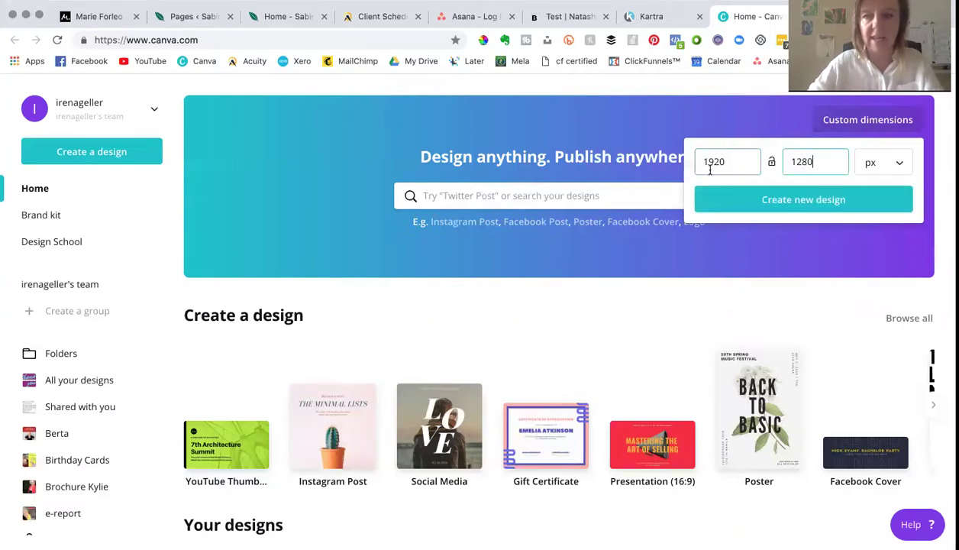
pyautogui.click(720, 204)
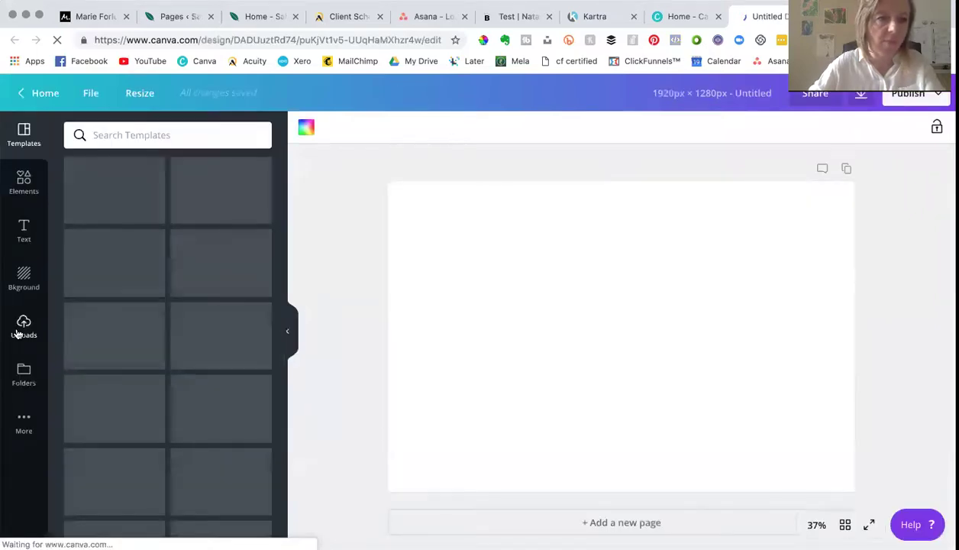
# Add the recently used watermelon photo to the design, align it with the canvas corner and enlarge it to fill the whole canvas.
pyautogui.click(26, 331)
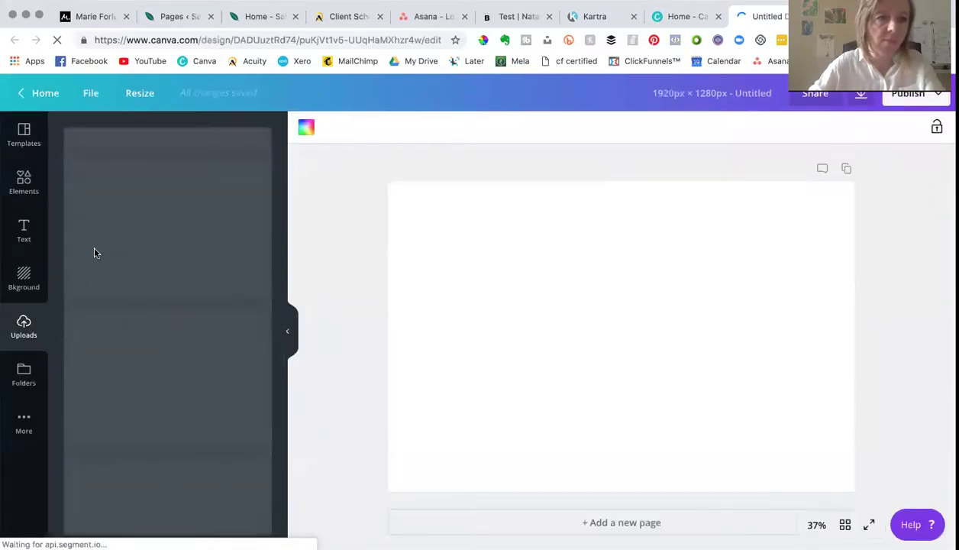
pyautogui.click(25, 187)
pyautogui.click(153, 166)
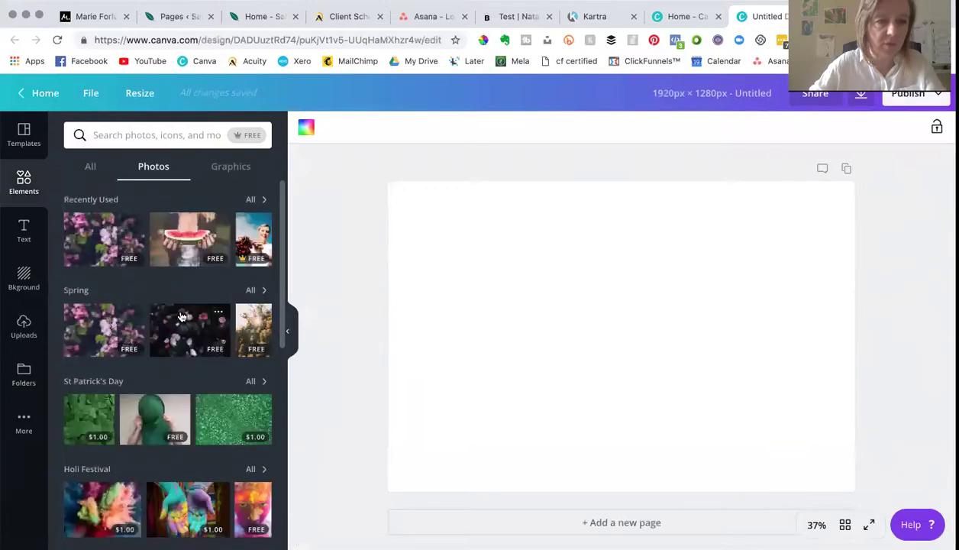
pyautogui.click(194, 256)
pyautogui.moveTo(434, 216); pyautogui.dragTo(388, 181)
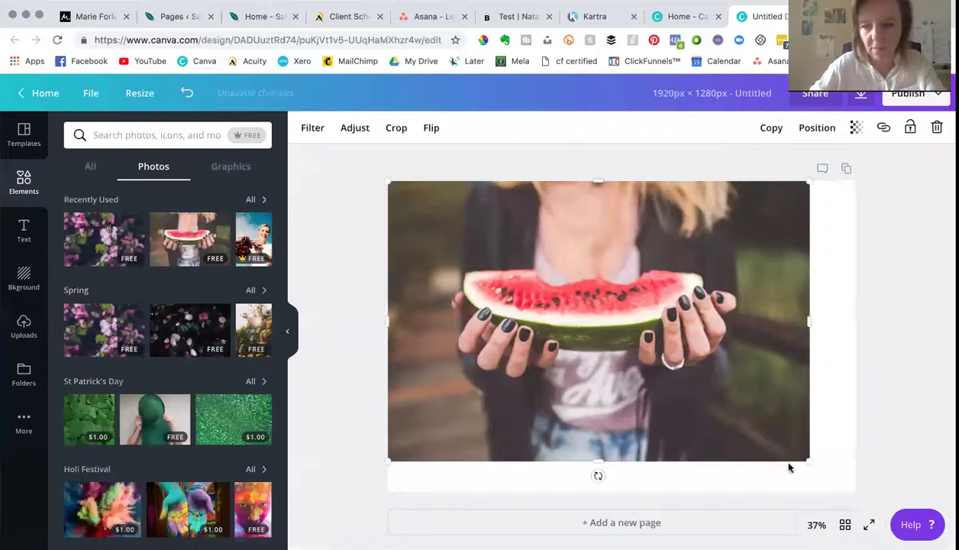
pyautogui.moveTo(802, 456); pyautogui.dragTo(856, 495)
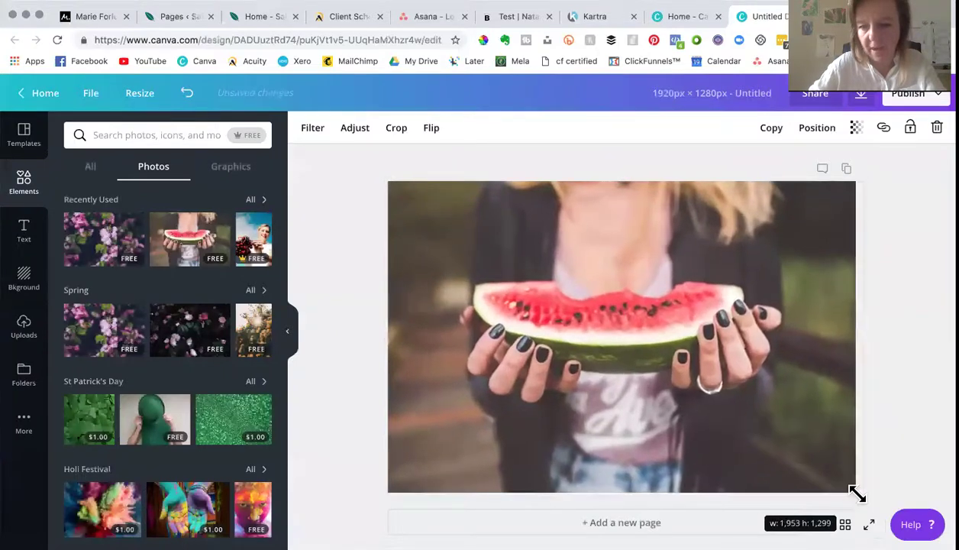
pyautogui.click(921, 381)
# Choose the file type for the watermelon design and download it.
pyautogui.click(860, 95)
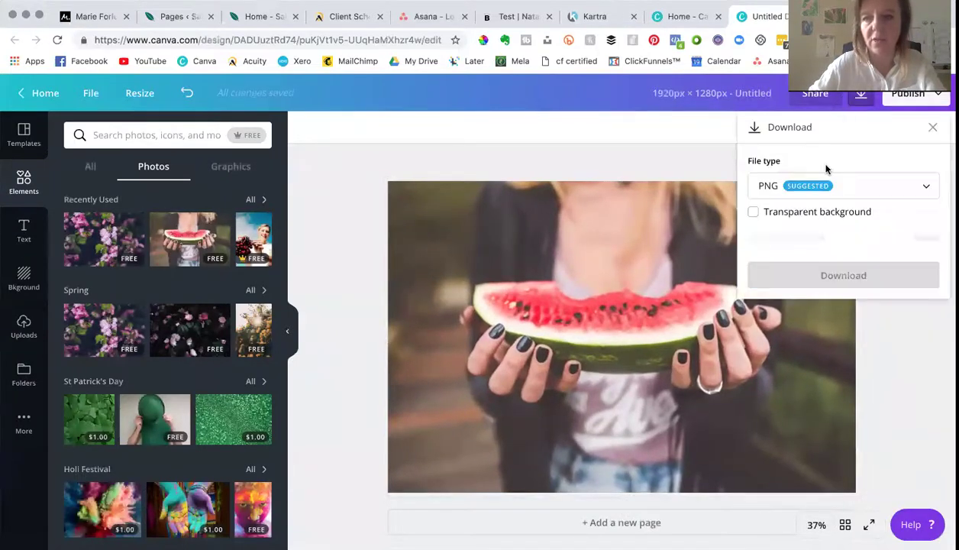
pyautogui.click(783, 197)
pyautogui.click(777, 241)
pyautogui.click(772, 219)
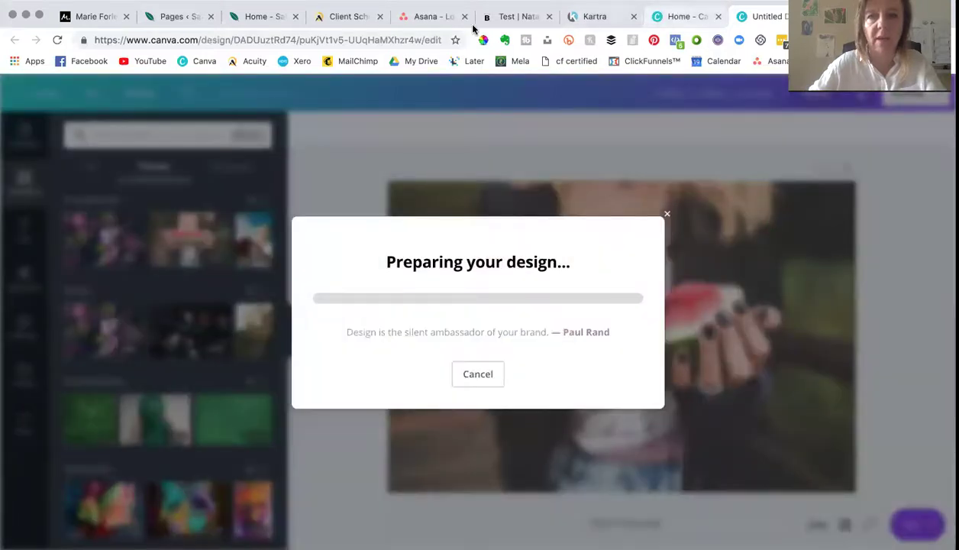
# Switch back to the Divi page, upload Untitled design (16).jpg as the hero section's background image and save the section settings.
pyautogui.click(523, 17)
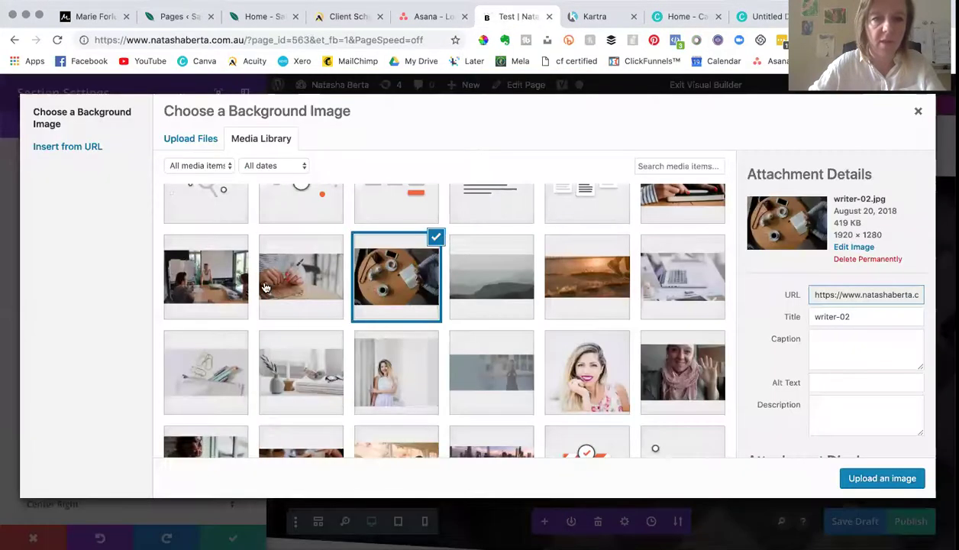
pyautogui.click(192, 144)
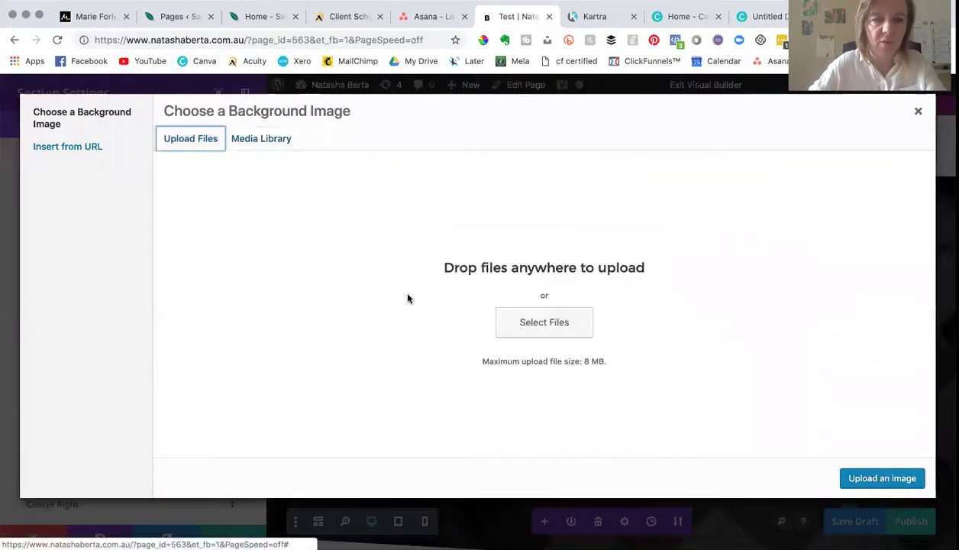
pyautogui.click(525, 327)
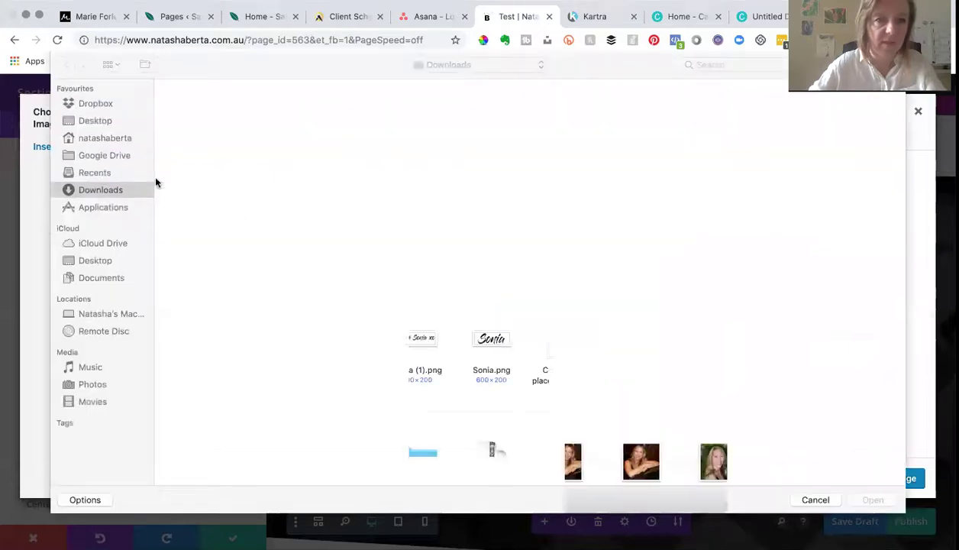
pyautogui.doubleClick(199, 136)
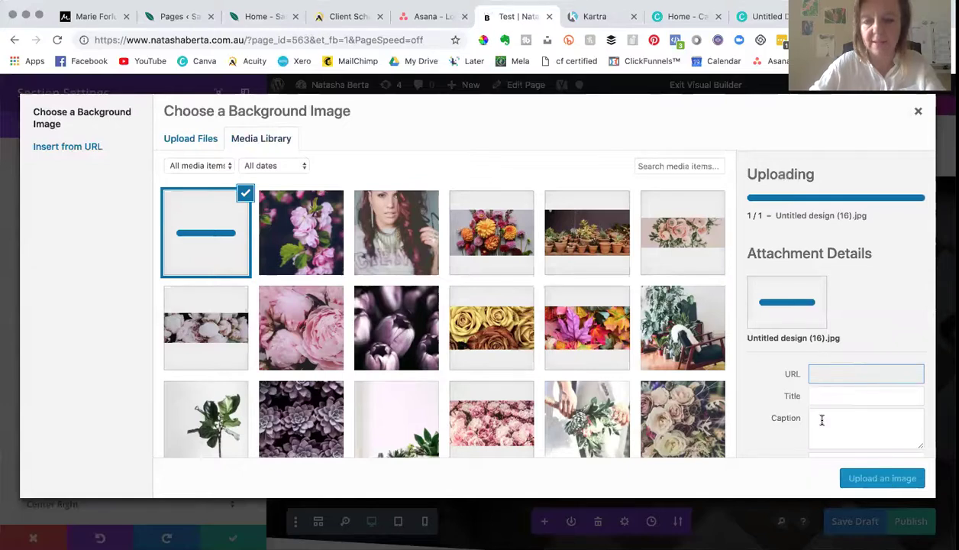
pyautogui.click(880, 479)
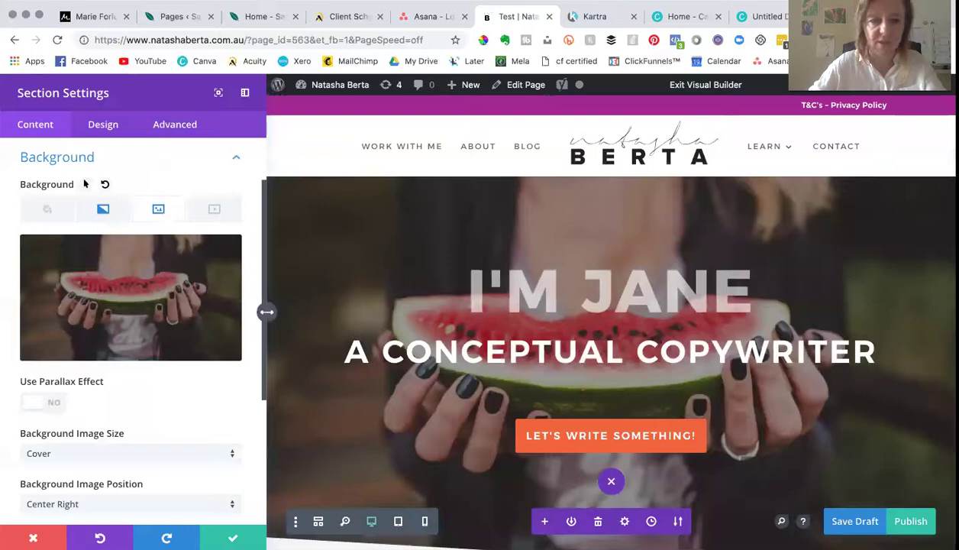
pyautogui.click(223, 530)
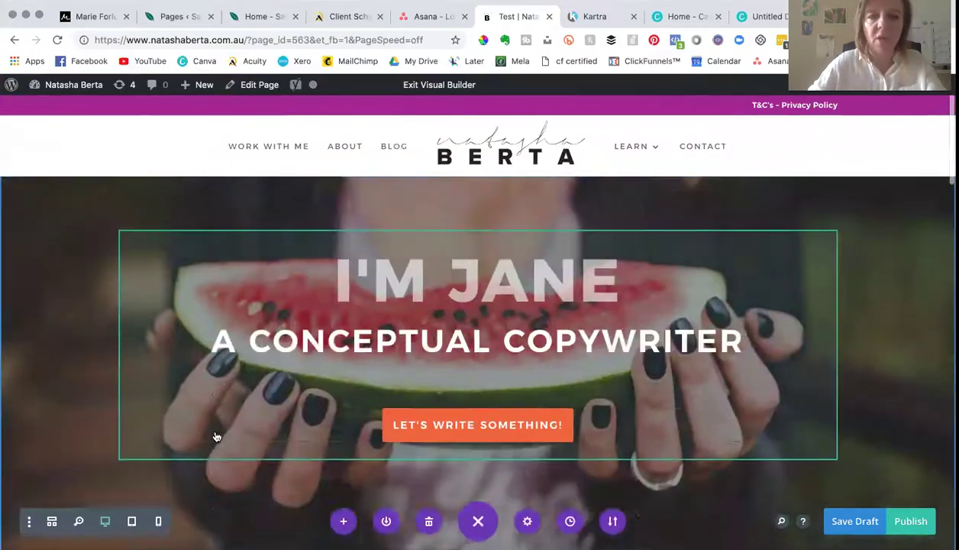
# Check the About Me section's settings for a background image, then close them.
pyautogui.scroll(-3, 214, 435)
pyautogui.scroll(-10, 217, 437)
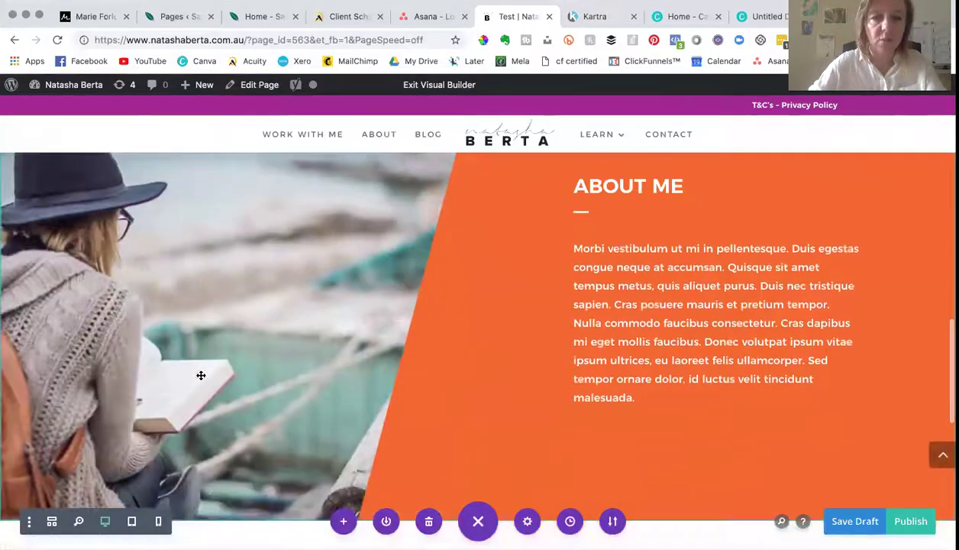
pyautogui.scroll(3, 253, 301)
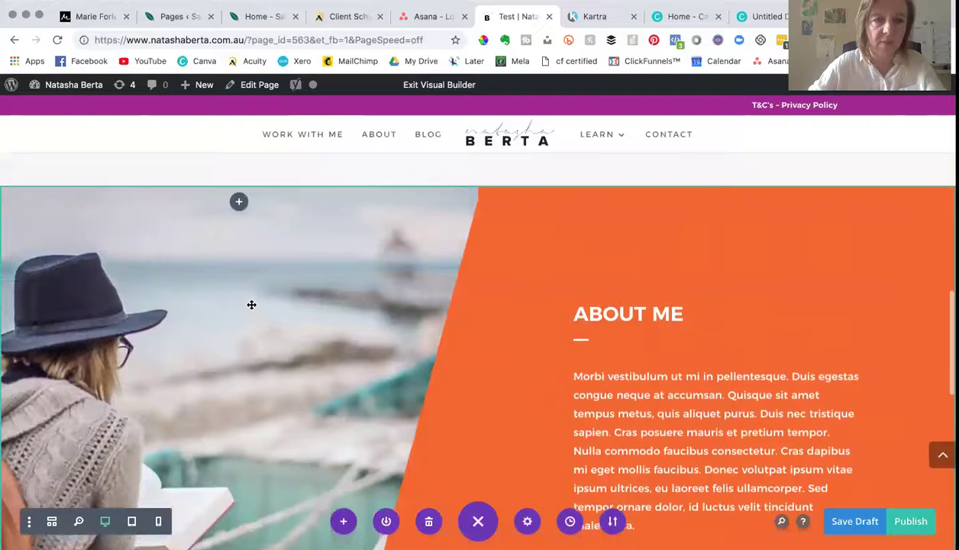
pyautogui.moveTo(92, 240)
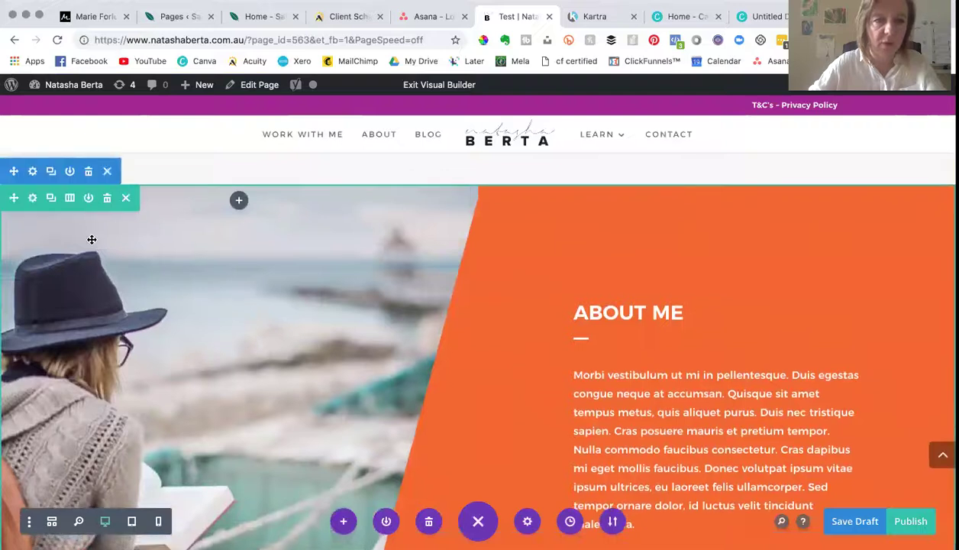
pyautogui.click(33, 171)
pyautogui.click(177, 225)
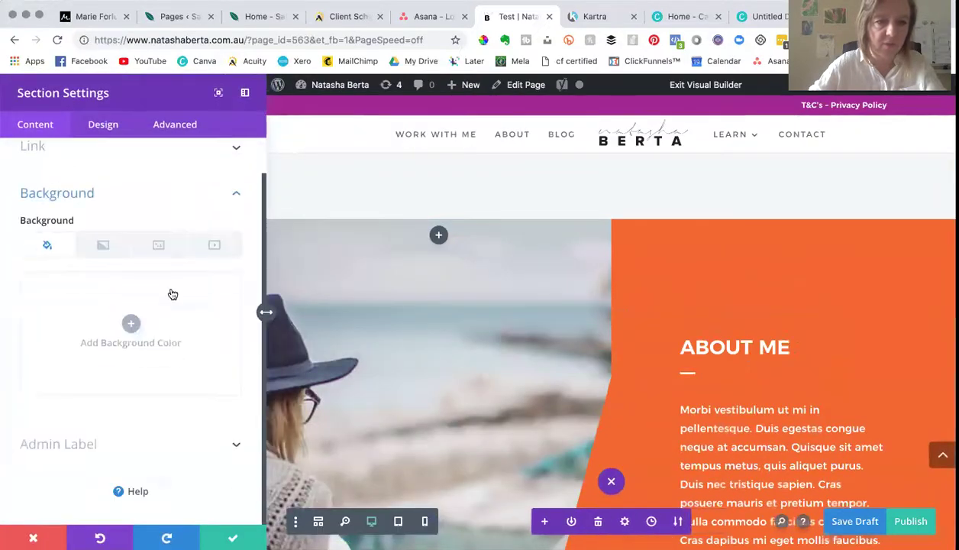
pyautogui.click(158, 246)
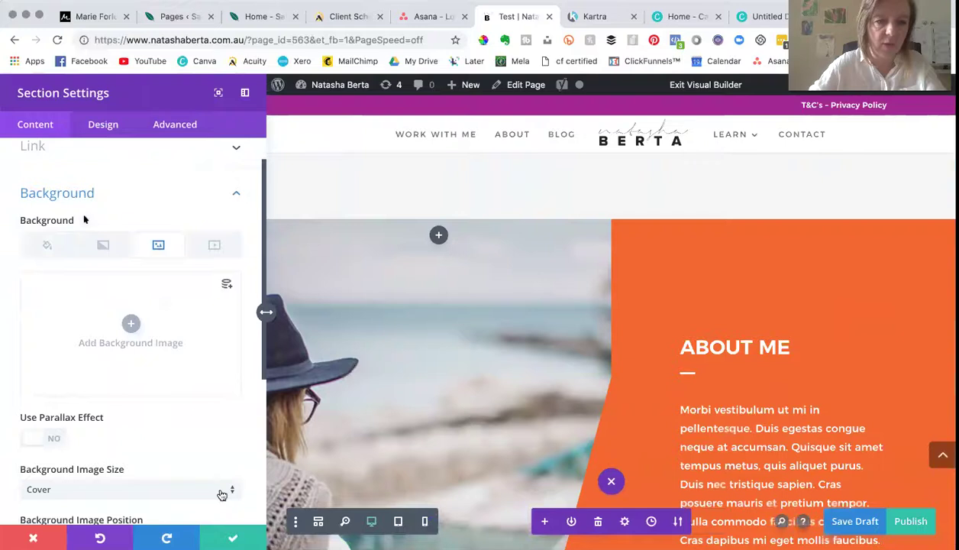
pyautogui.click(231, 533)
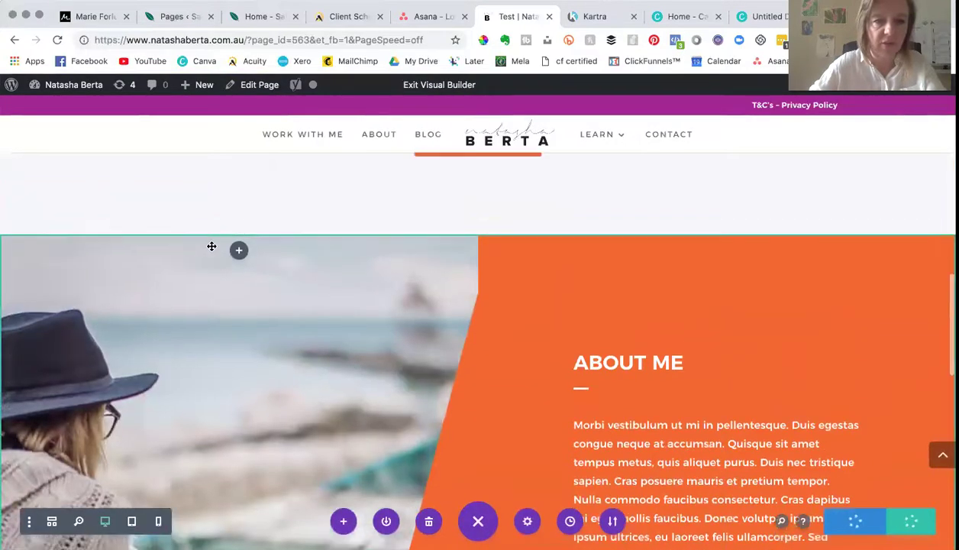
# Open the About Me row's settings and inspect its Column 1 background image.
pyautogui.moveTo(209, 243)
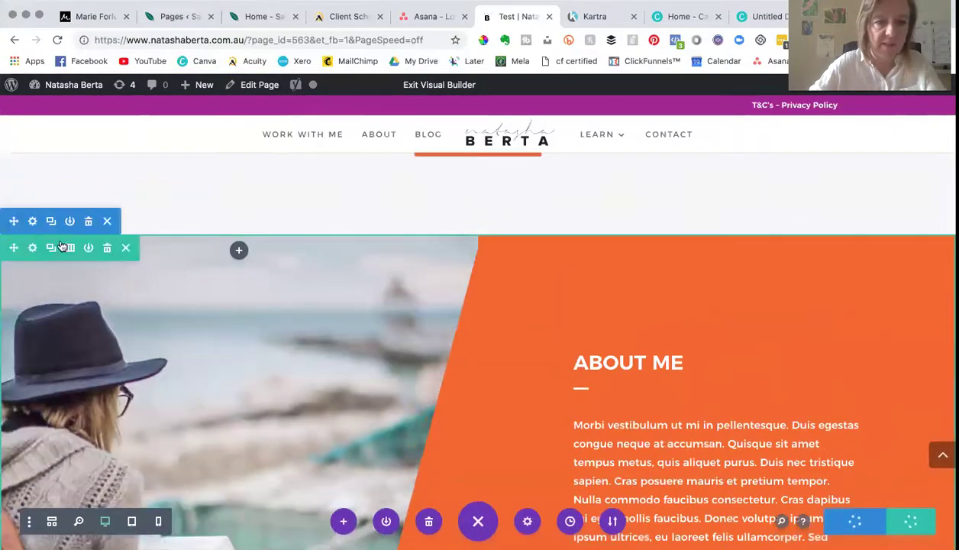
pyautogui.click(32, 248)
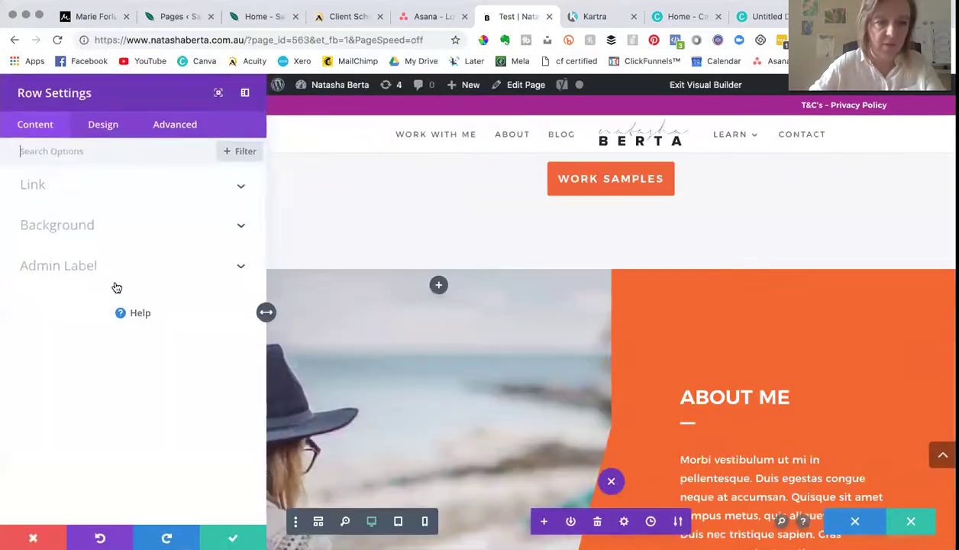
pyautogui.click(150, 224)
pyautogui.scroll(-3, 174, 336)
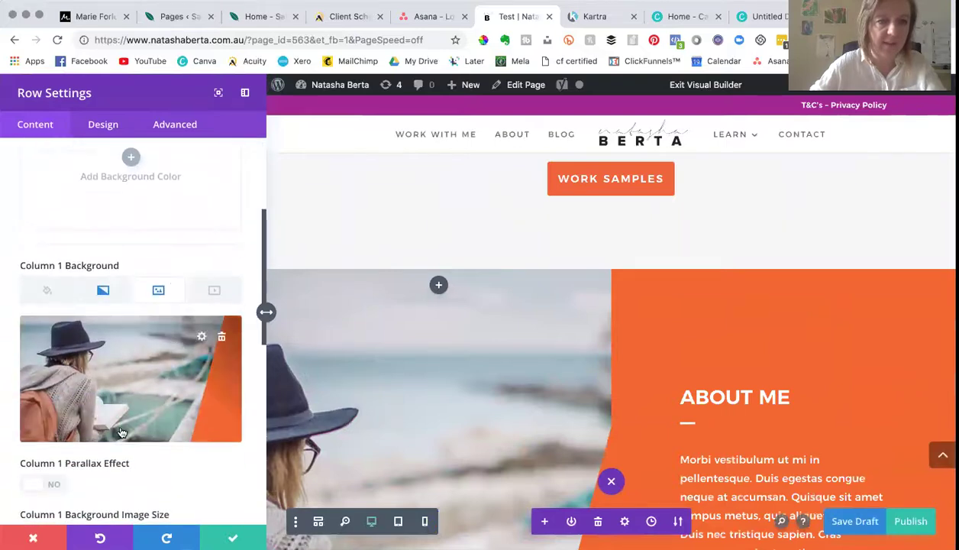
pyautogui.scroll(-2, 153, 389)
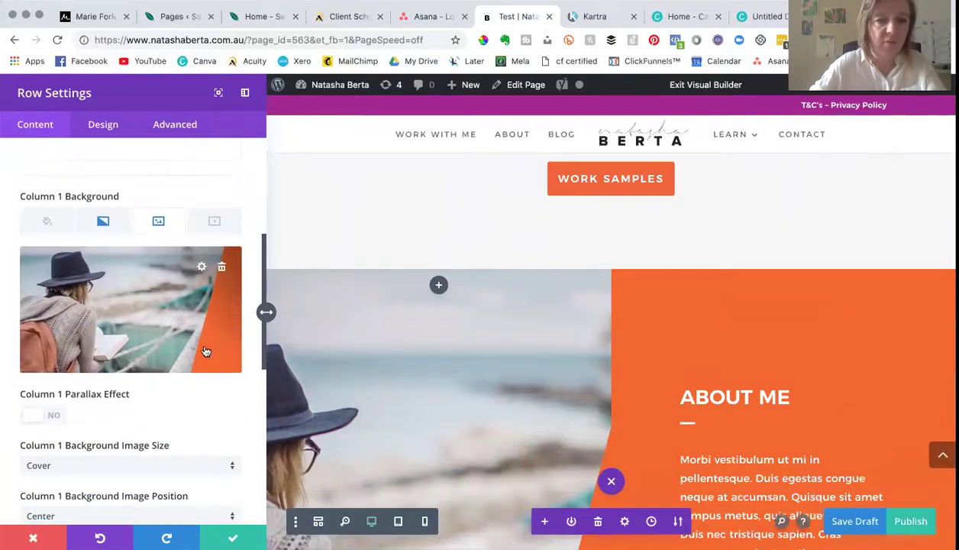
pyautogui.scroll(-5, 336, 365)
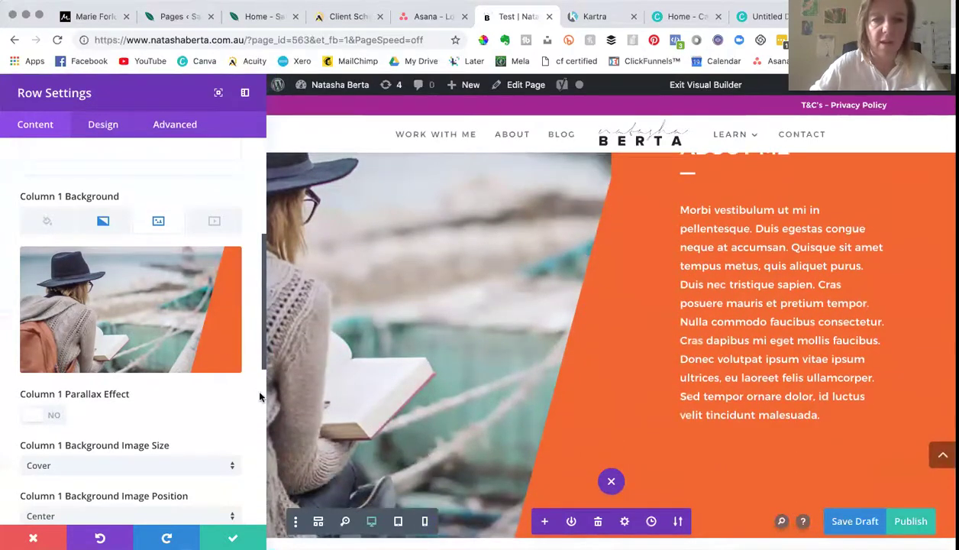
pyautogui.moveTo(230, 260)
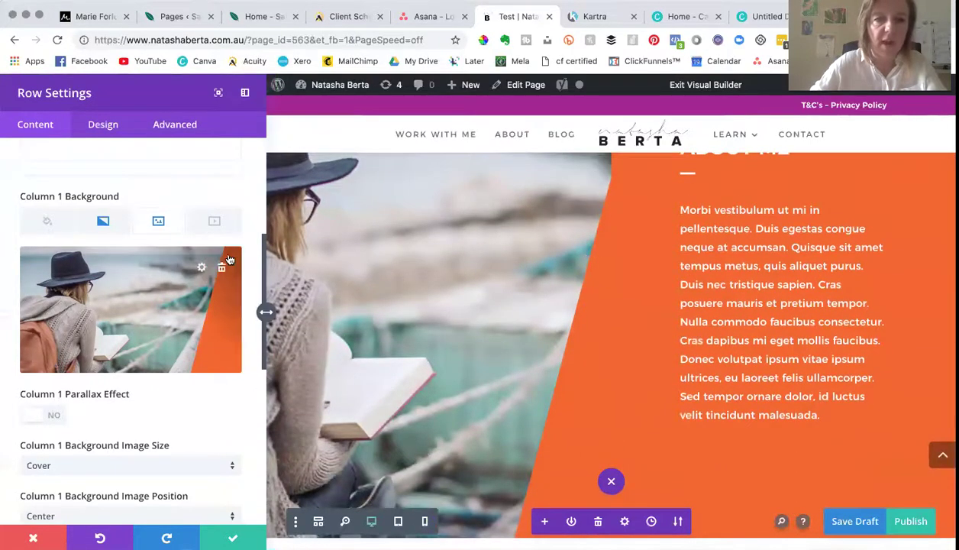
# Find the woman-in-hat photo 13_img.jpg in the background image library, view its attachment details for the pixel size and close the library.
pyautogui.click(116, 323)
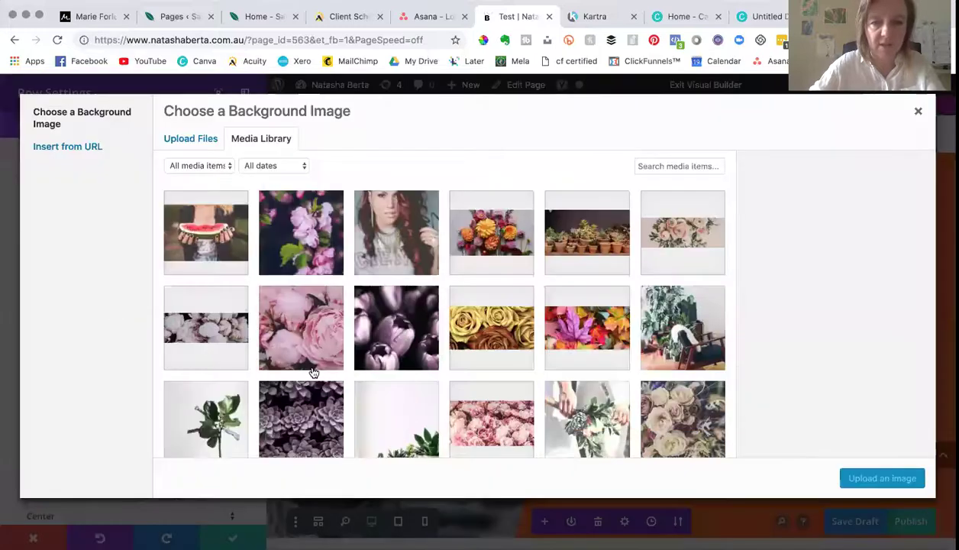
pyautogui.scroll(-10, 313, 371)
pyautogui.scroll(-15, 315, 373)
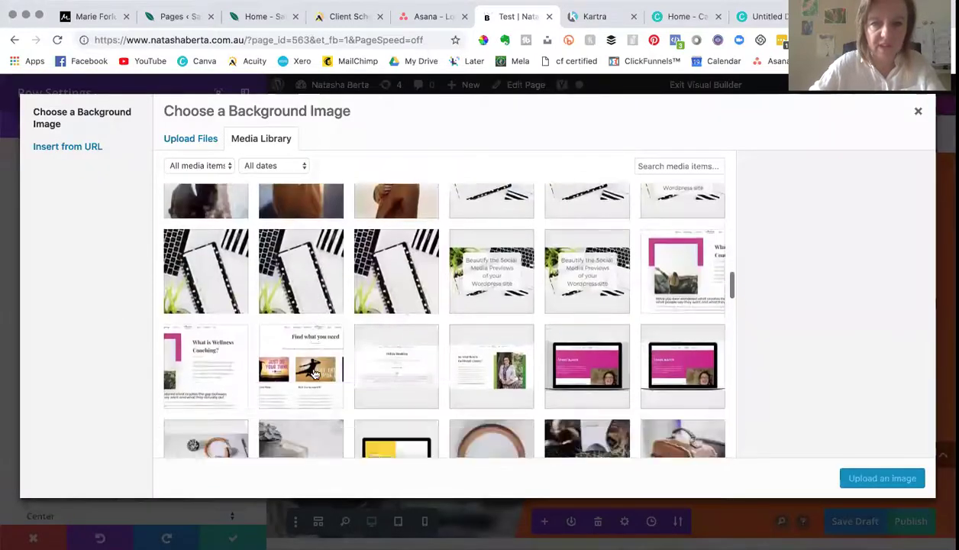
pyautogui.scroll(-15, 315, 374)
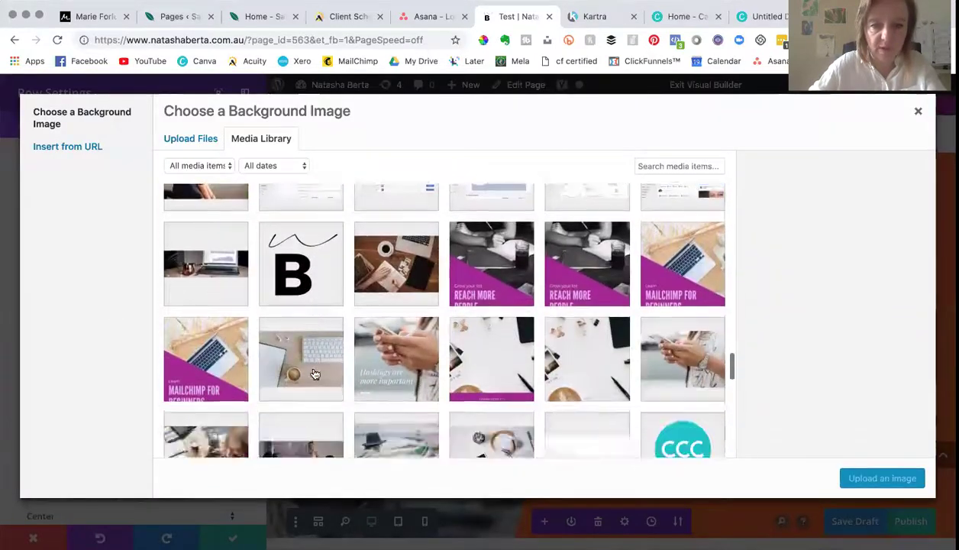
pyautogui.click(411, 242)
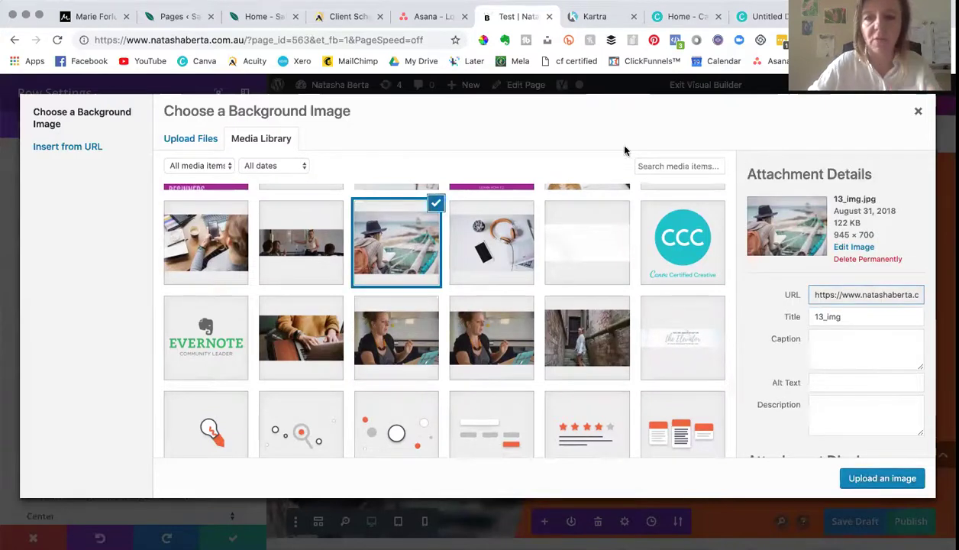
pyautogui.click(918, 114)
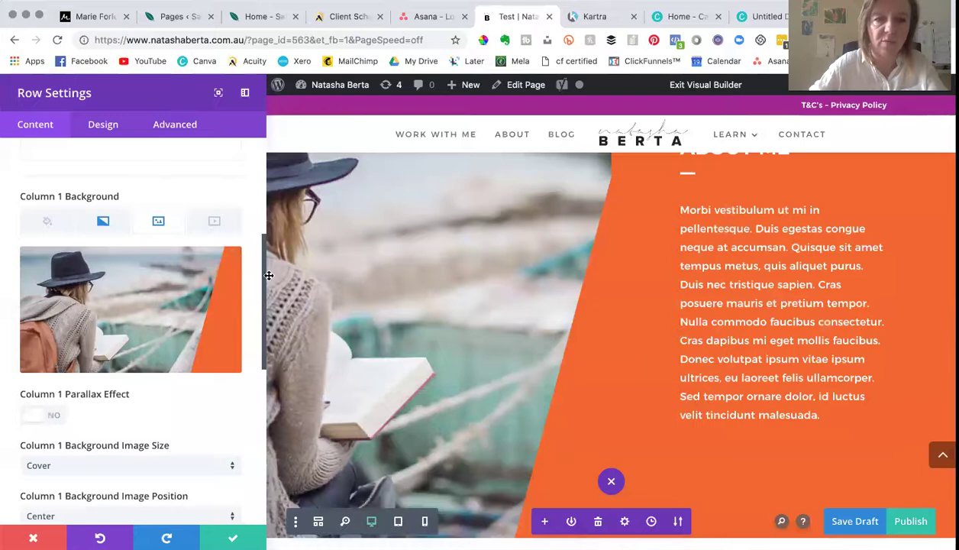
# Replace the About Me row's Column 1 background with the watermelon image Untitled-design-16.jpg and save the row settings.
pyautogui.click(203, 269)
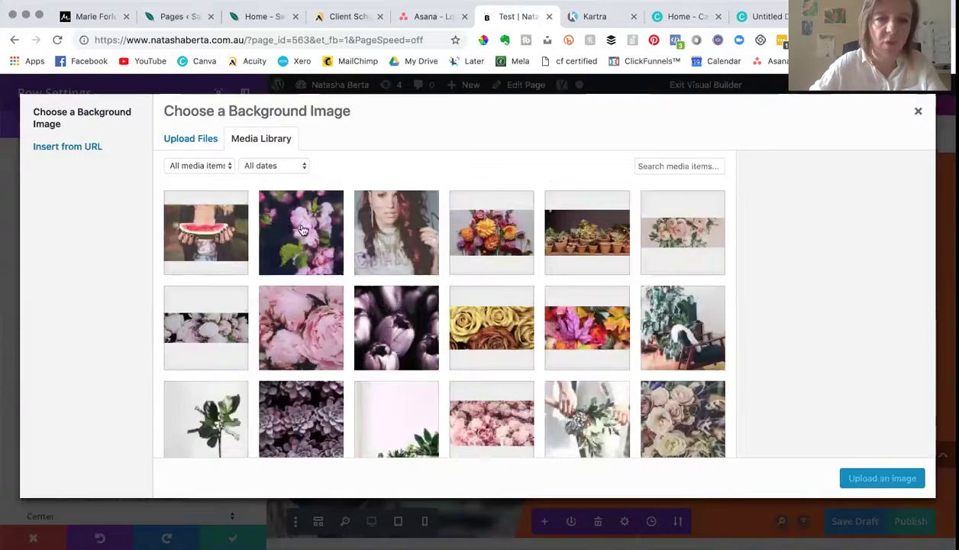
pyautogui.click(238, 230)
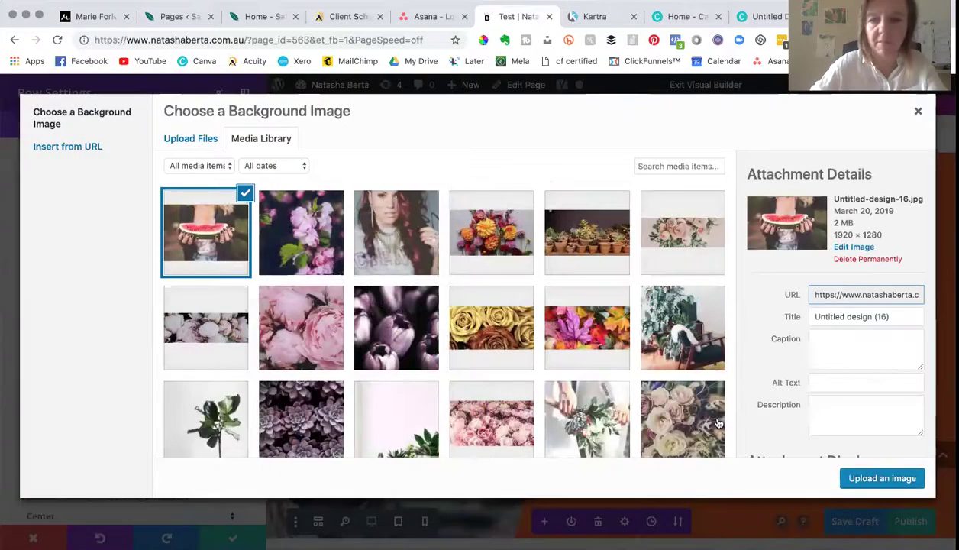
pyautogui.click(868, 479)
pyautogui.click(233, 537)
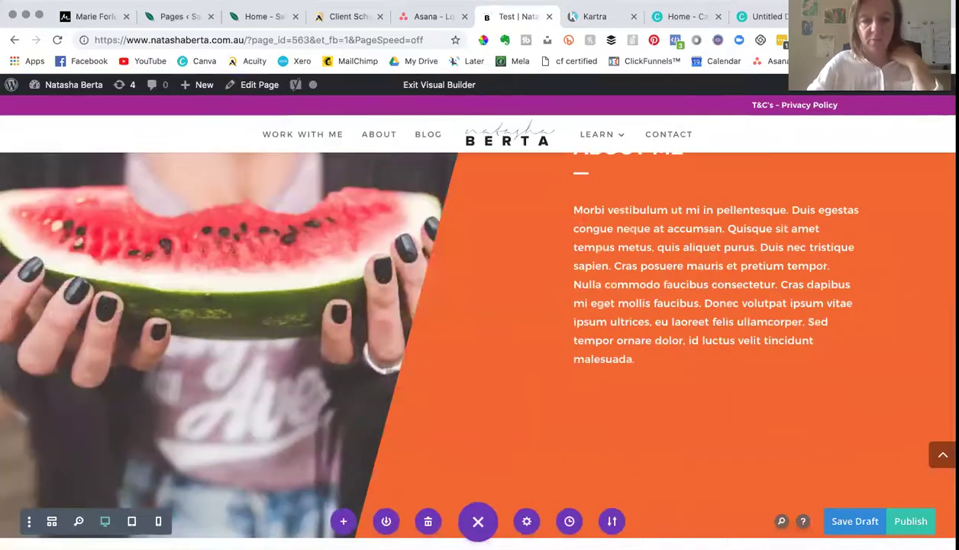
pyautogui.scroll(3, 268, 346)
pyautogui.scroll(-2, 267, 346)
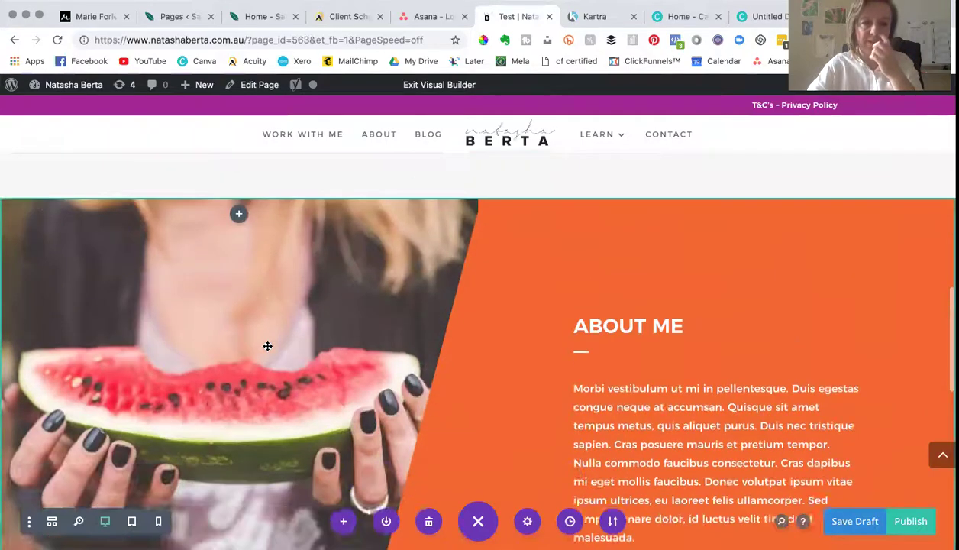
# Inspect the background image settings of the Let's Start a Conversation section, close them and review the section on the page.
pyautogui.scroll(-8, 259, 305)
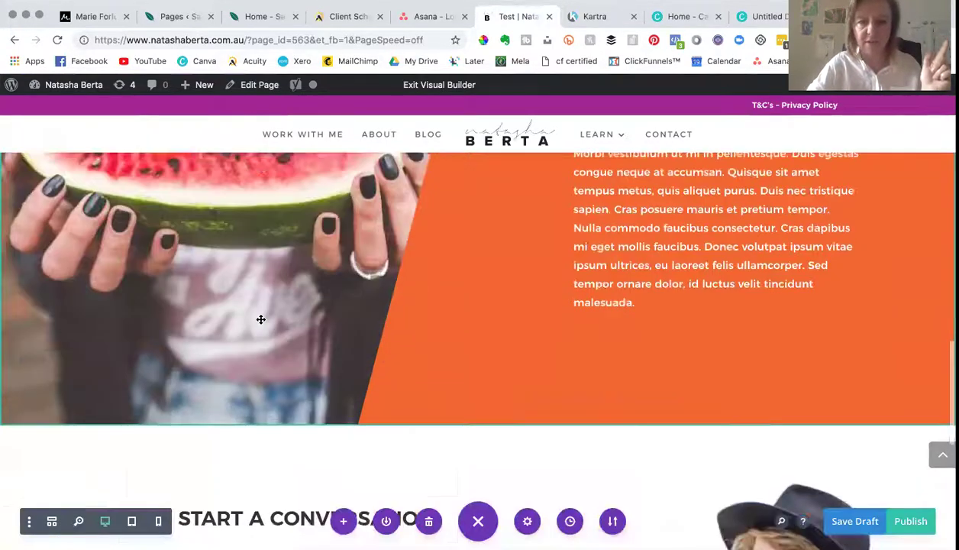
pyautogui.scroll(1, 56, 298)
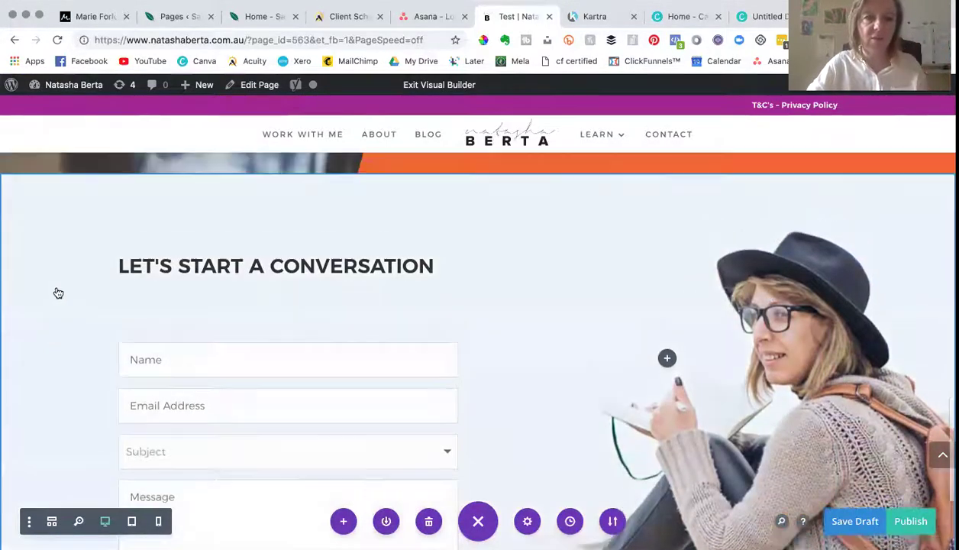
pyautogui.moveTo(62, 265)
pyautogui.click(33, 187)
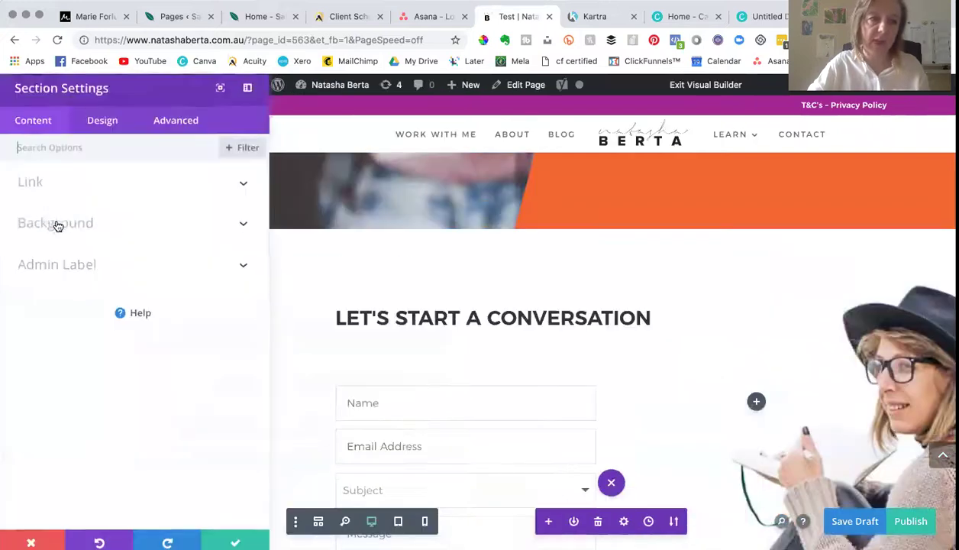
pyautogui.click(69, 224)
pyautogui.moveTo(173, 297)
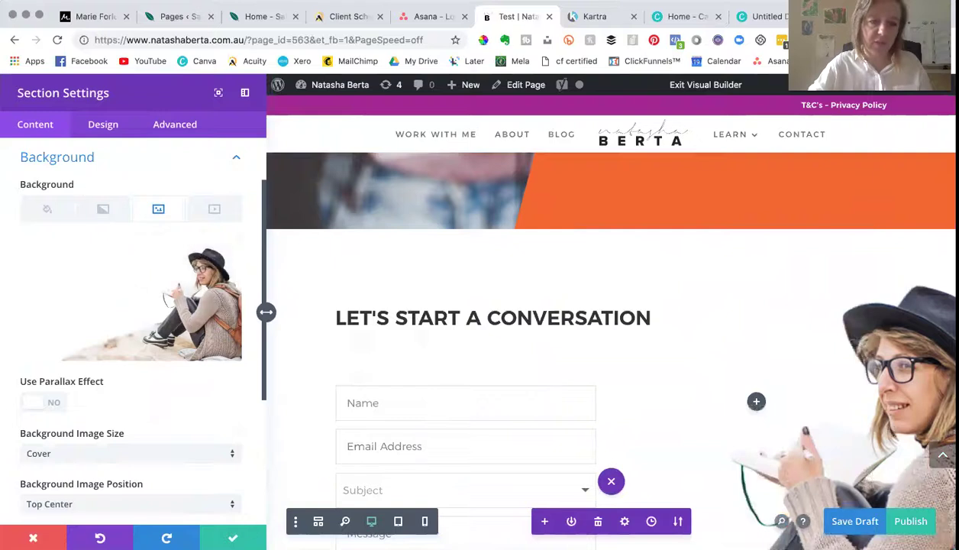
pyautogui.click(233, 538)
pyautogui.scroll(-2, 335, 396)
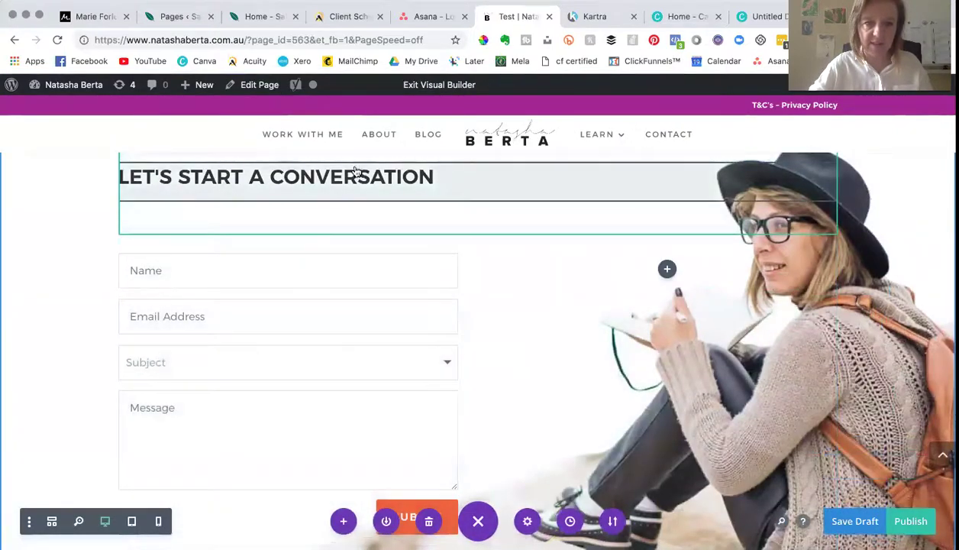
pyautogui.scroll(-3, 82, 387)
pyautogui.scroll(3, 81, 388)
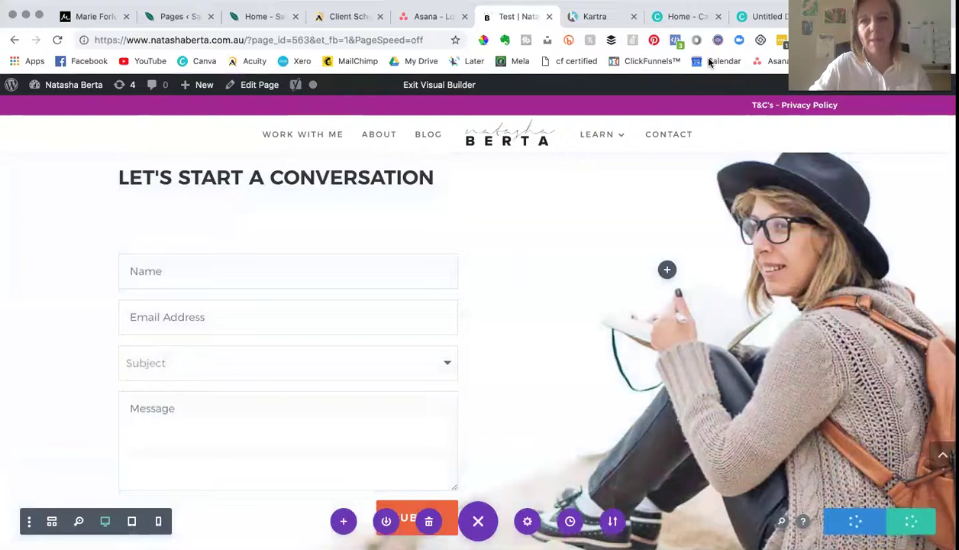
# Open unsplash.com in a new browser tab.
pyautogui.hotkey('ctrl', 't')
pyautogui.write('unsp')
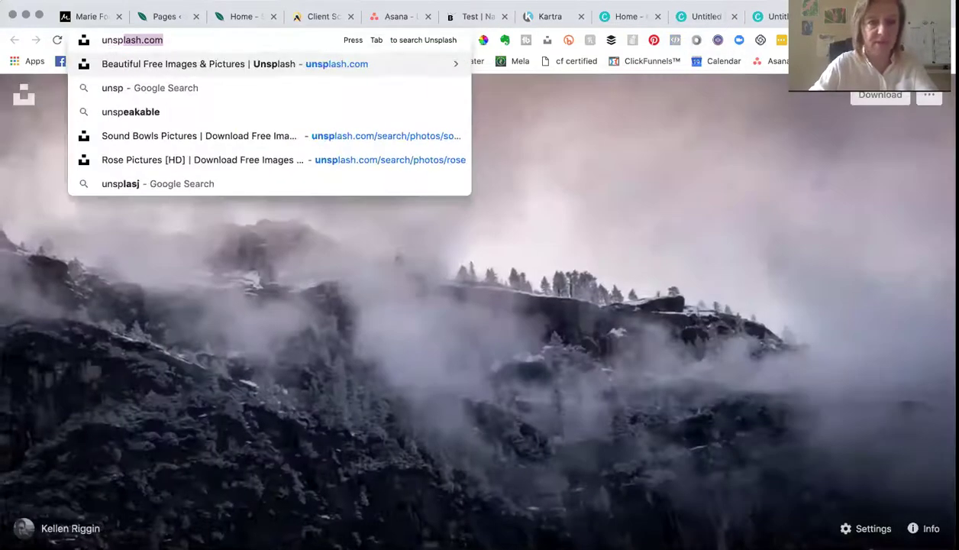
pyautogui.press('Return')
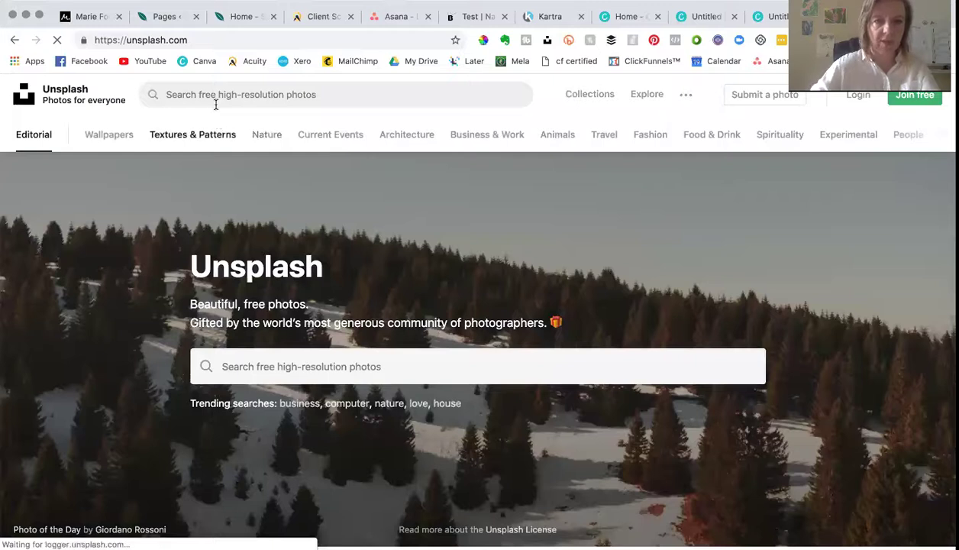
# Search Unsplash for "white" and browse the results for photos with a plain white background.
pyautogui.click(215, 91)
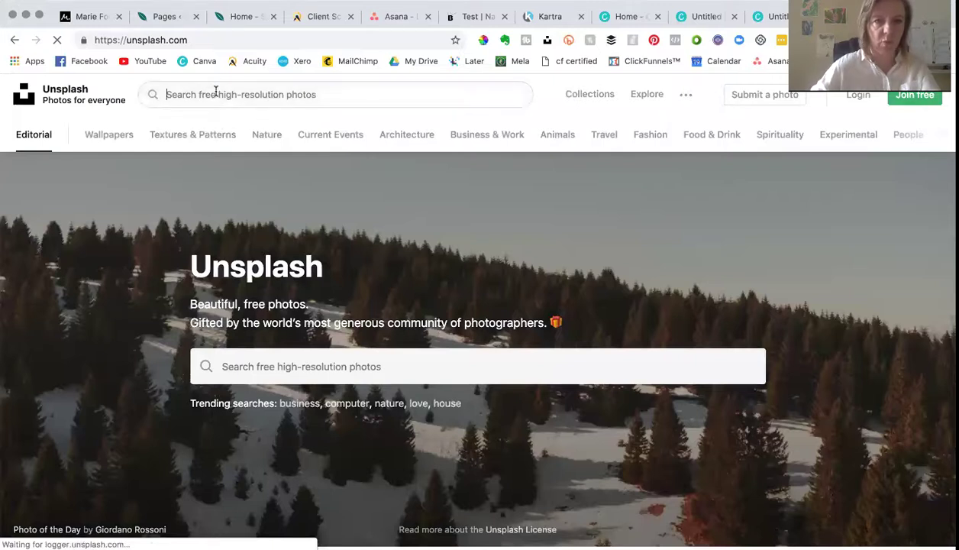
pyautogui.press('Return')
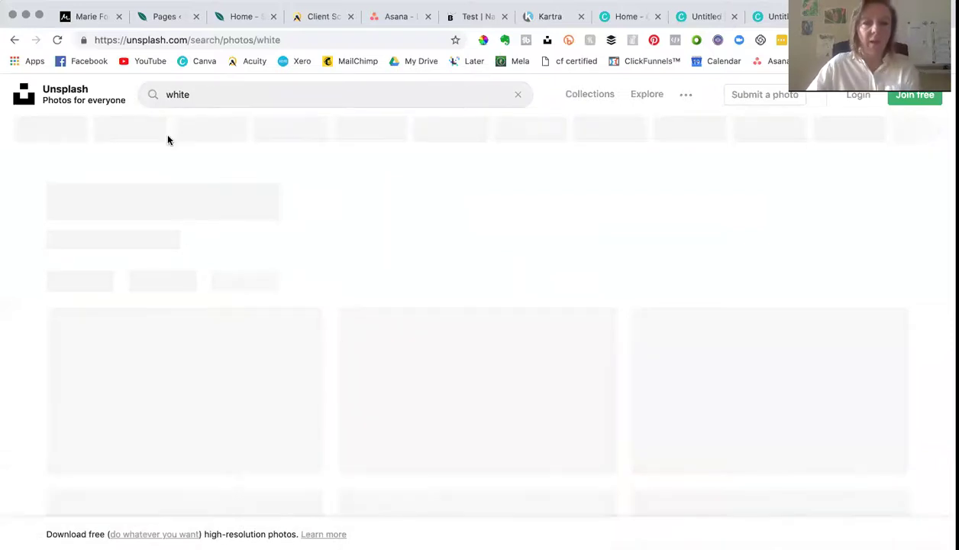
pyautogui.scroll(-5, 214, 314)
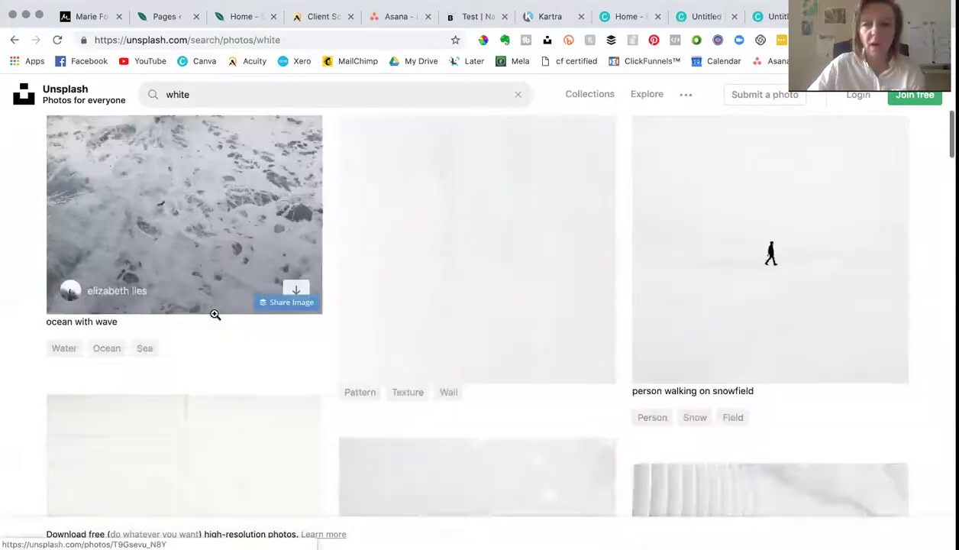
pyautogui.scroll(-10, 214, 315)
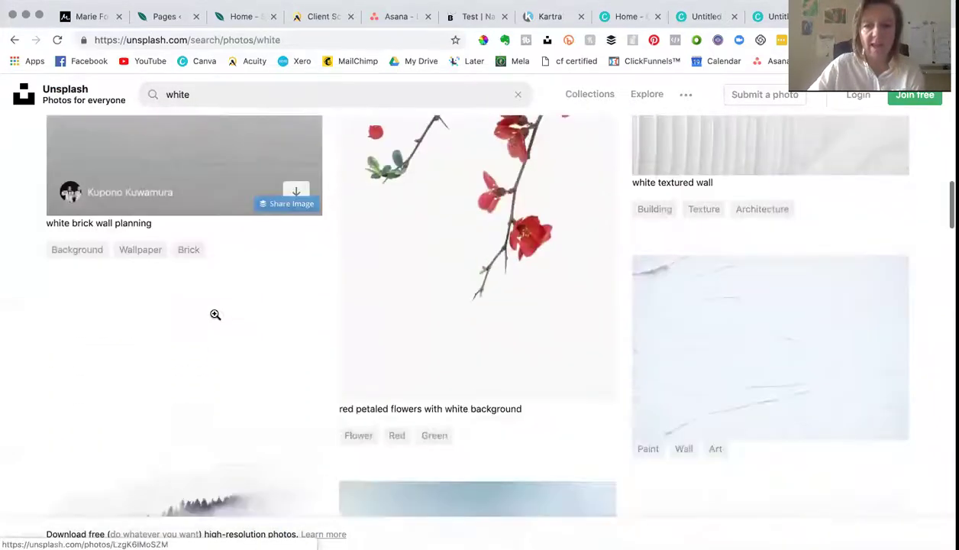
pyautogui.scroll(-11, 214, 314)
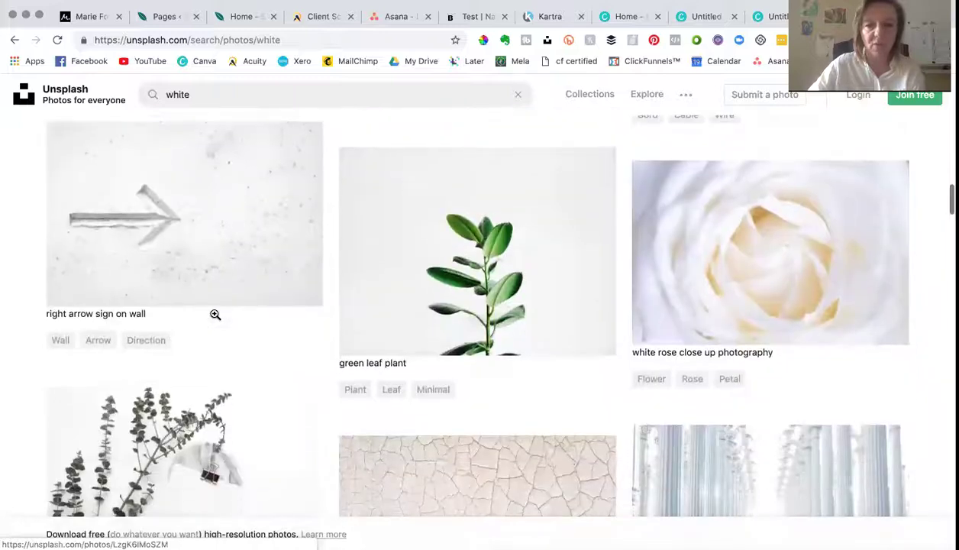
pyautogui.scroll(-1, 214, 314)
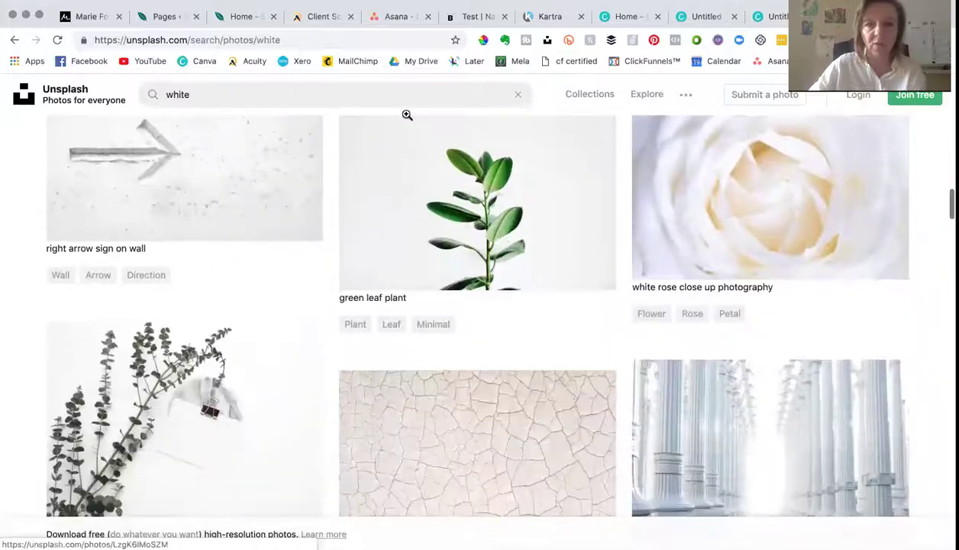
# Back on the Divi Test page, replace the Let's Start a Conversation section's background with the watermelon image, save the section settings and review the page.
pyautogui.click(479, 15)
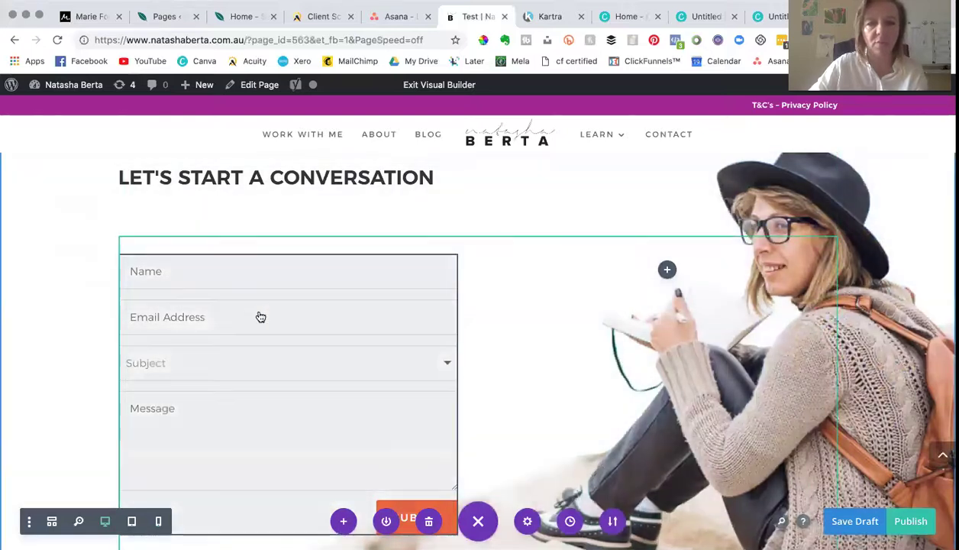
pyautogui.scroll(3, 259, 316)
pyautogui.scroll(-1, 41, 260)
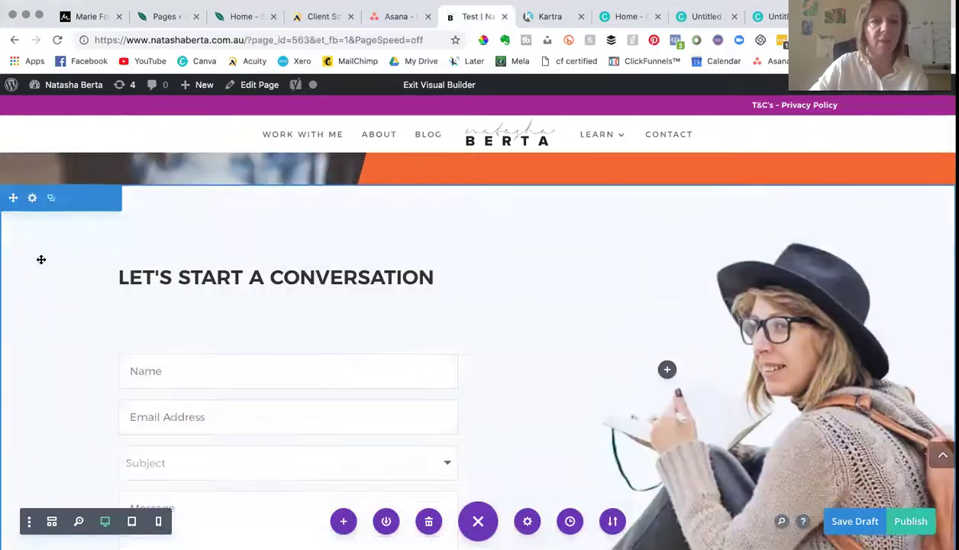
pyautogui.click(33, 198)
pyautogui.click(74, 220)
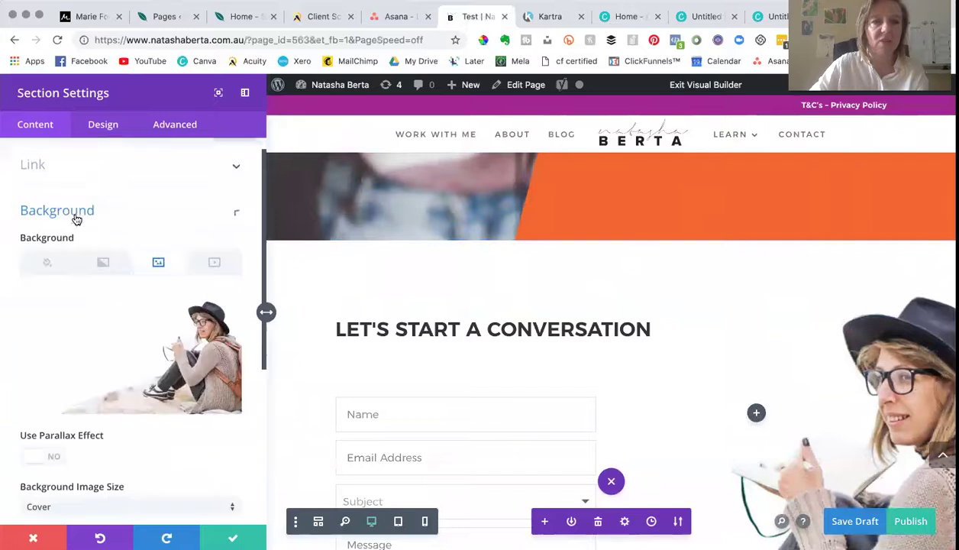
pyautogui.click(115, 267)
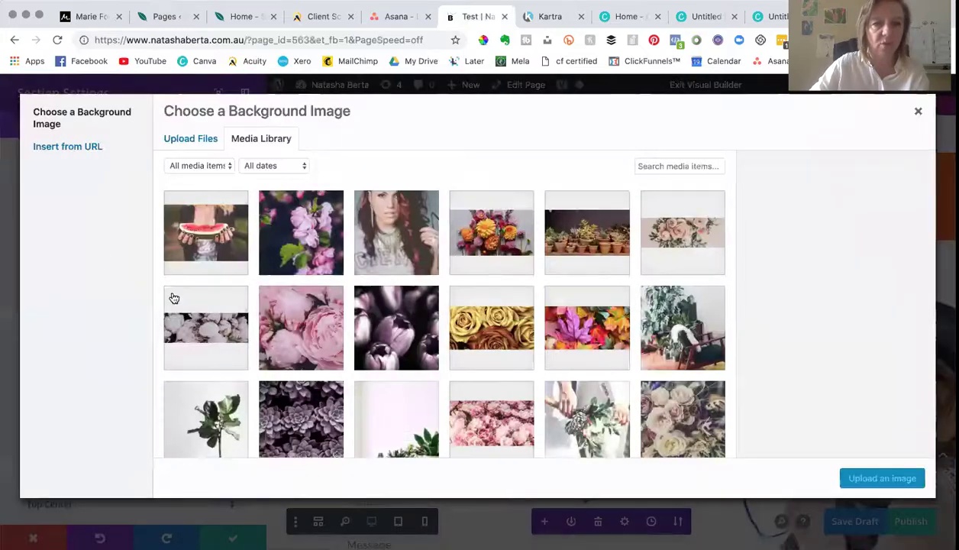
pyautogui.click(213, 244)
pyautogui.click(855, 473)
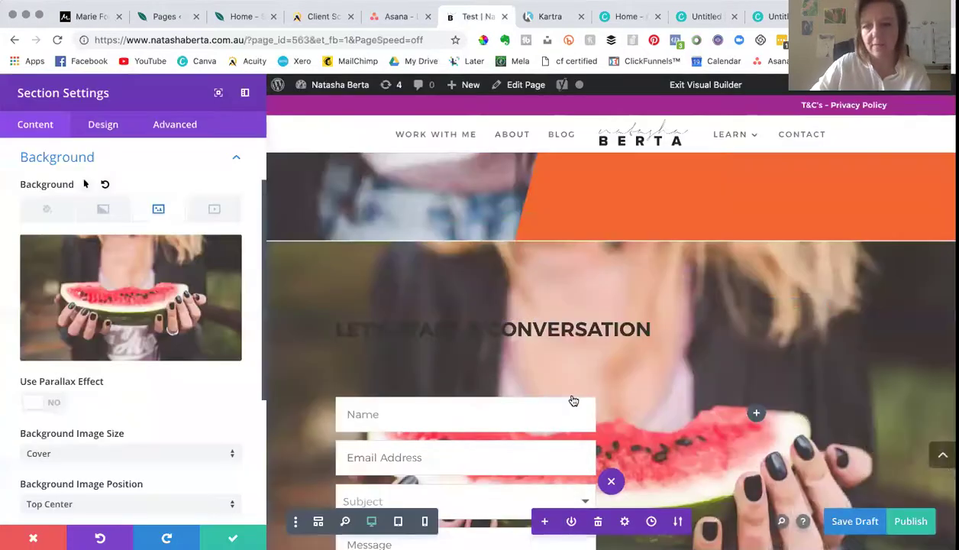
pyautogui.click(235, 534)
pyautogui.scroll(-3, 140, 408)
pyautogui.scroll(-3, 139, 410)
pyautogui.scroll(6, 140, 411)
pyautogui.scroll(10, 140, 411)
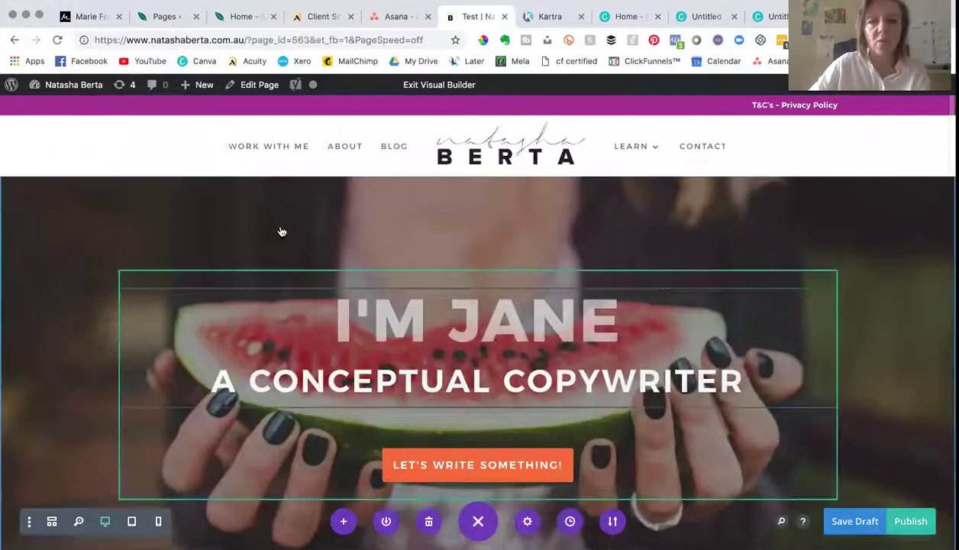